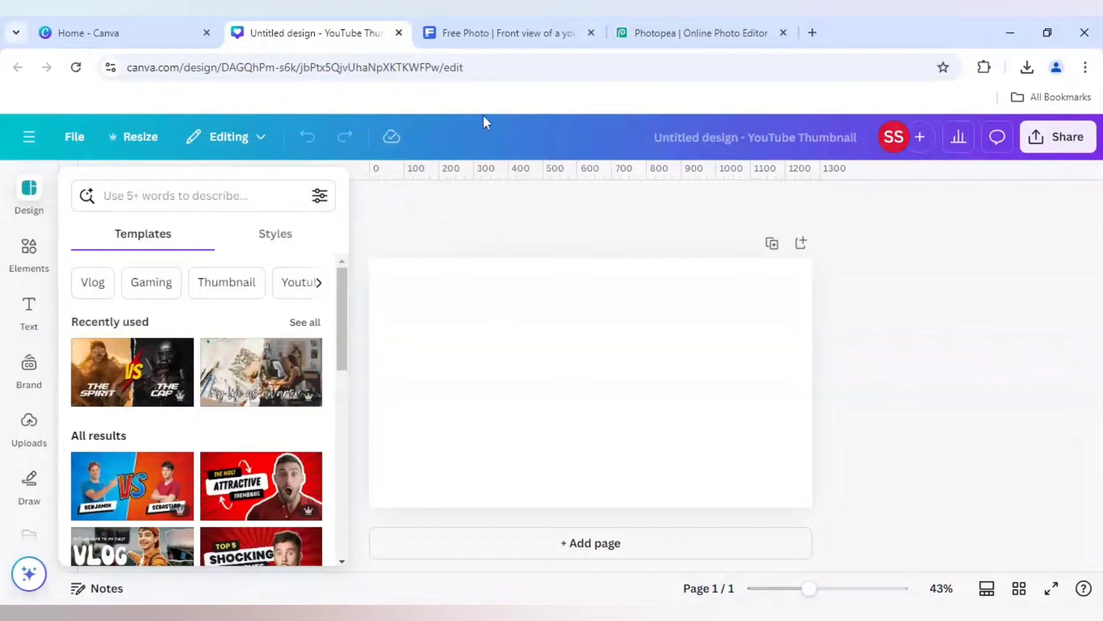
- Show the Freepik stock photo of the young woman in a green hoodie making a quiet sign
click(486, 36)
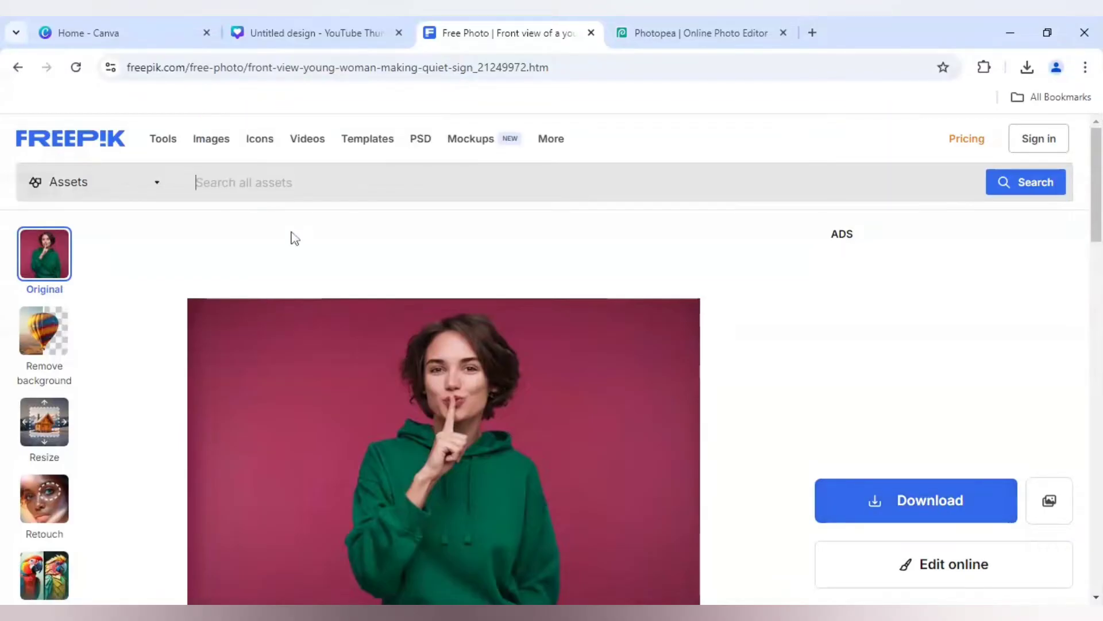
- Add three vertical ruler guides to the blank thumbnail, one placed at 457 px
click(329, 29)
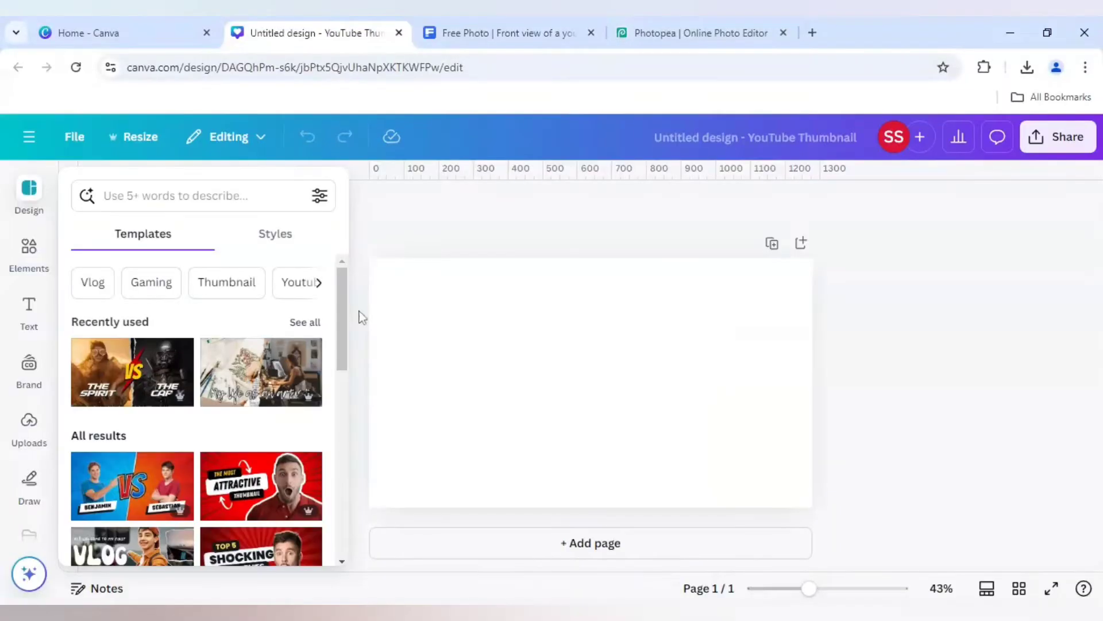
click(29, 425)
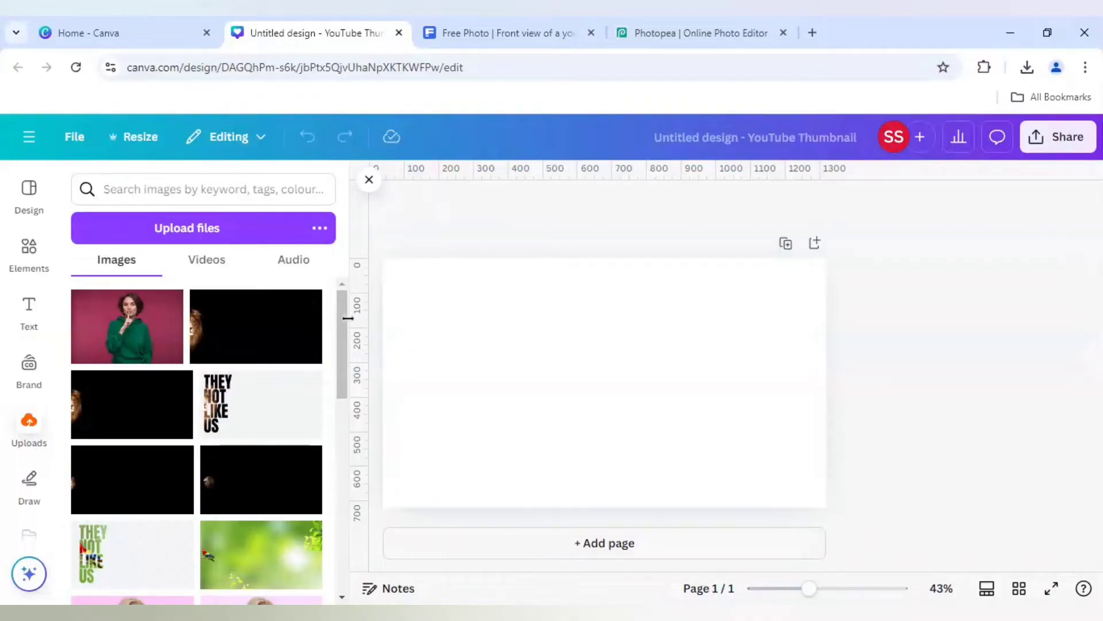
drag(359, 320, 425, 311)
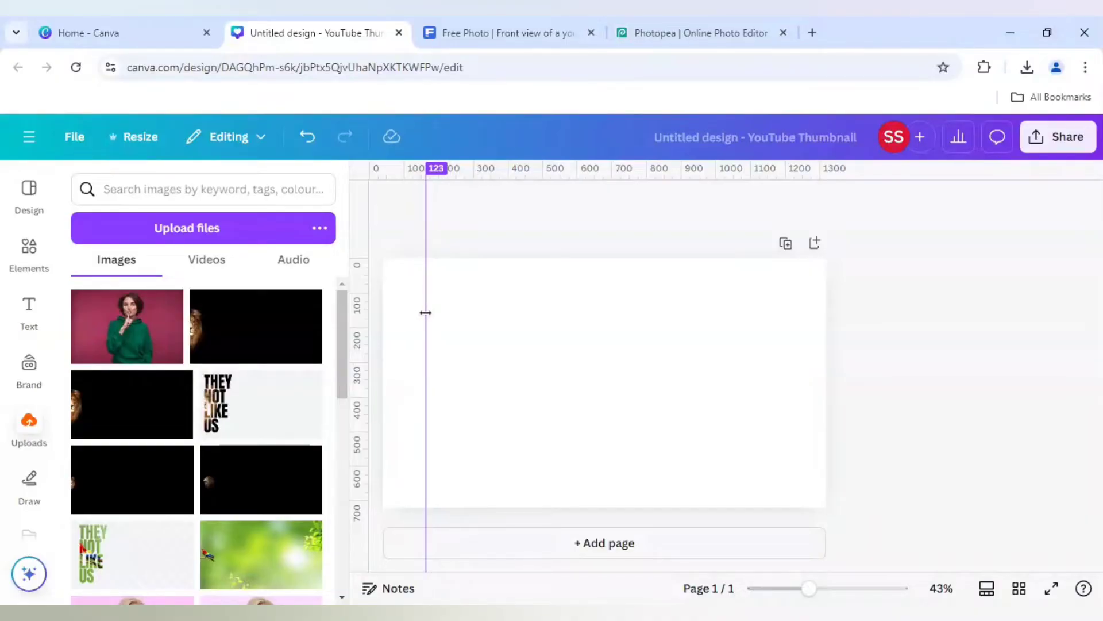
drag(364, 327, 784, 348)
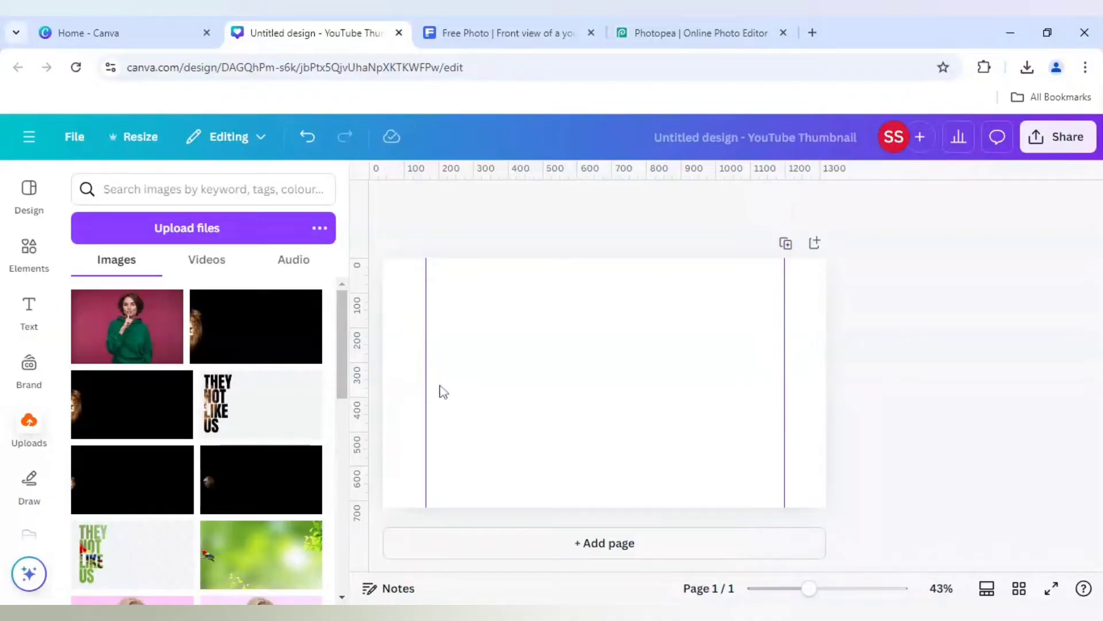
drag(363, 367, 541, 375)
drag(542, 337, 540, 336)
- Add a horizontal guide across the page's lower part, near 524 px
drag(552, 172, 588, 406)
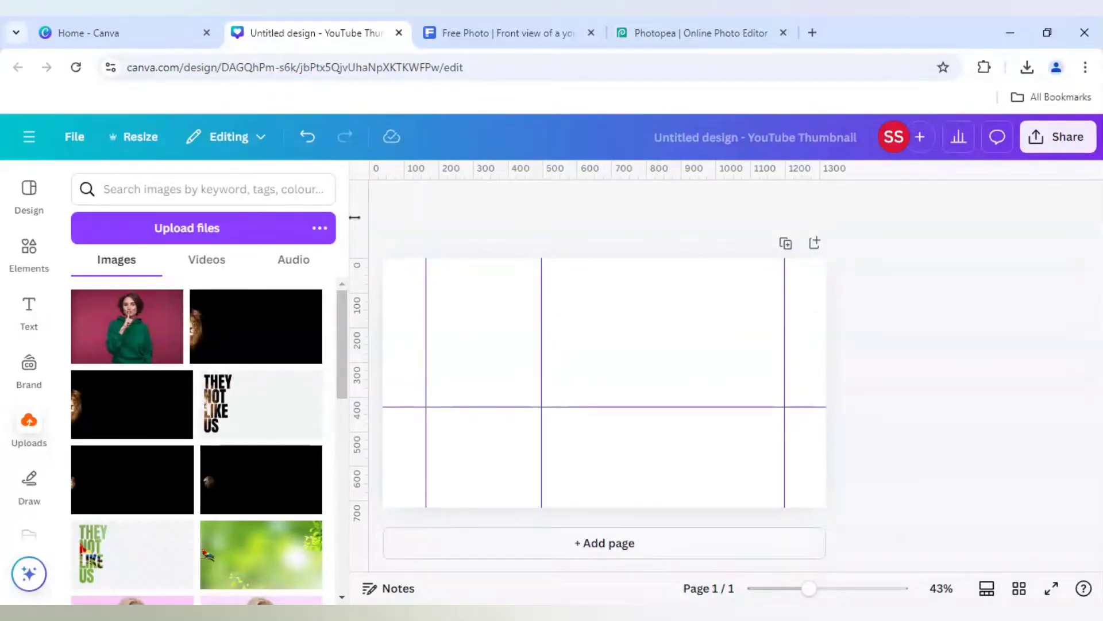
click(369, 180)
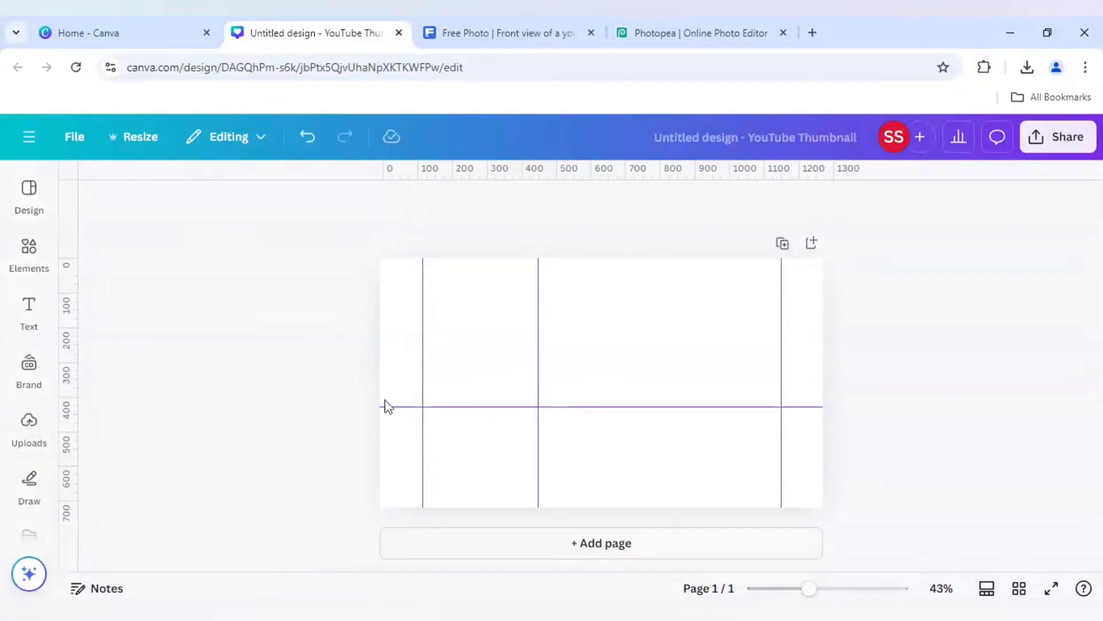
drag(387, 407, 395, 440)
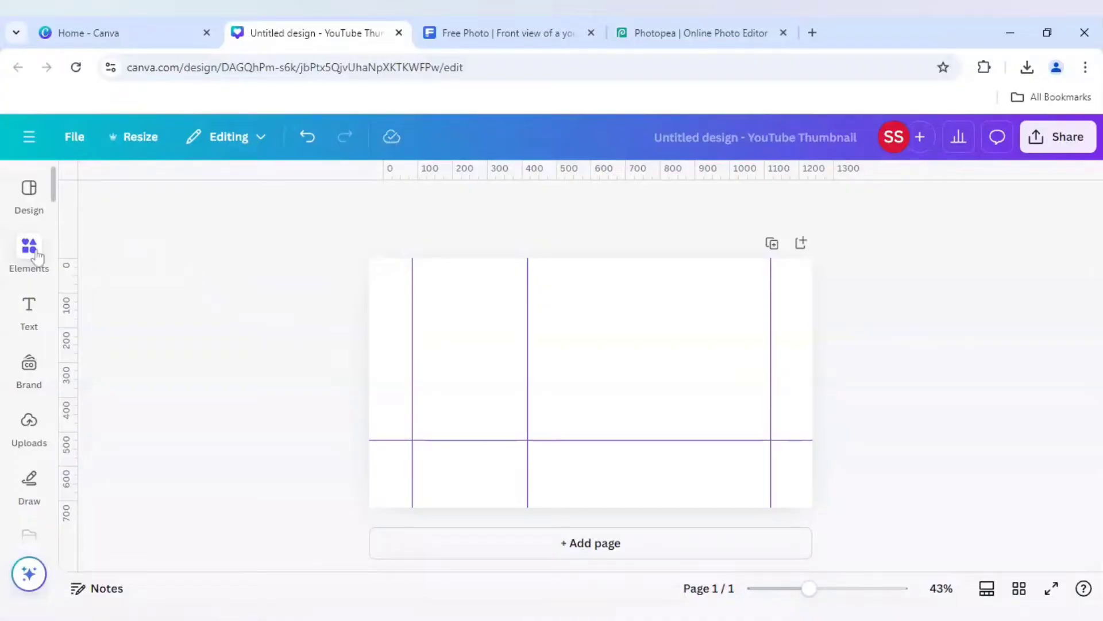
- Place the woman photo, enlarge it between the guides, and remove its pink background
click(29, 428)
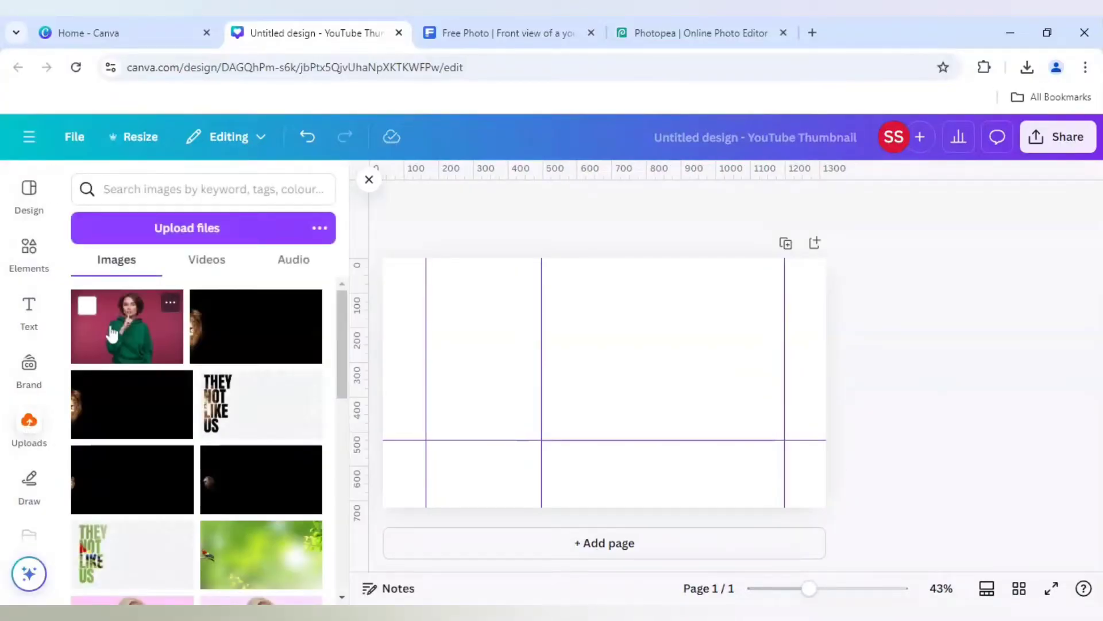
click(112, 333)
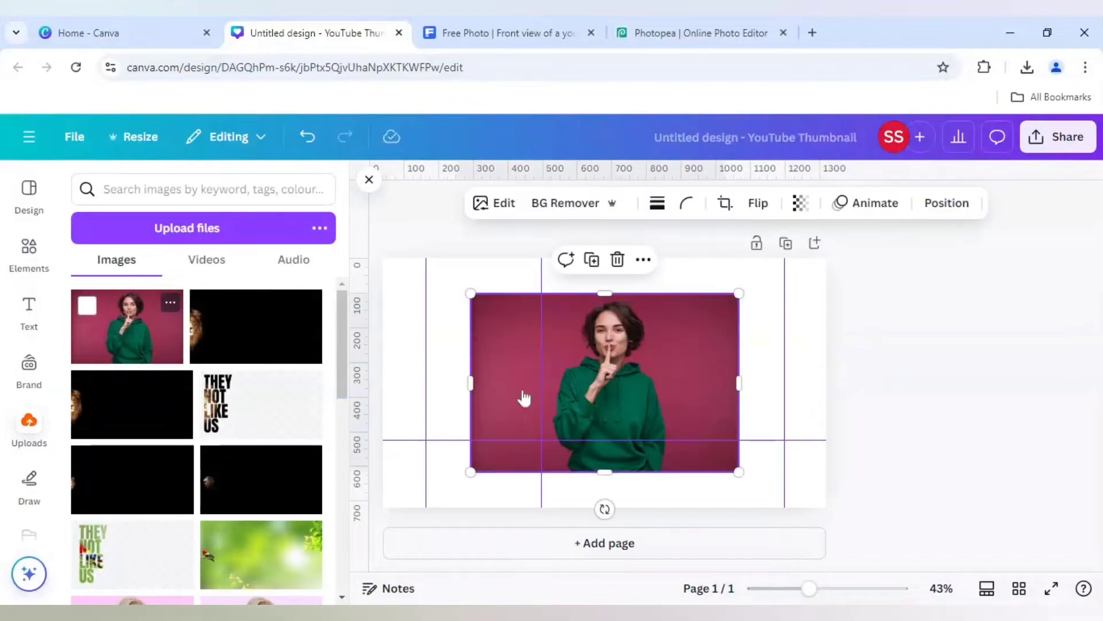
drag(665, 408, 623, 372)
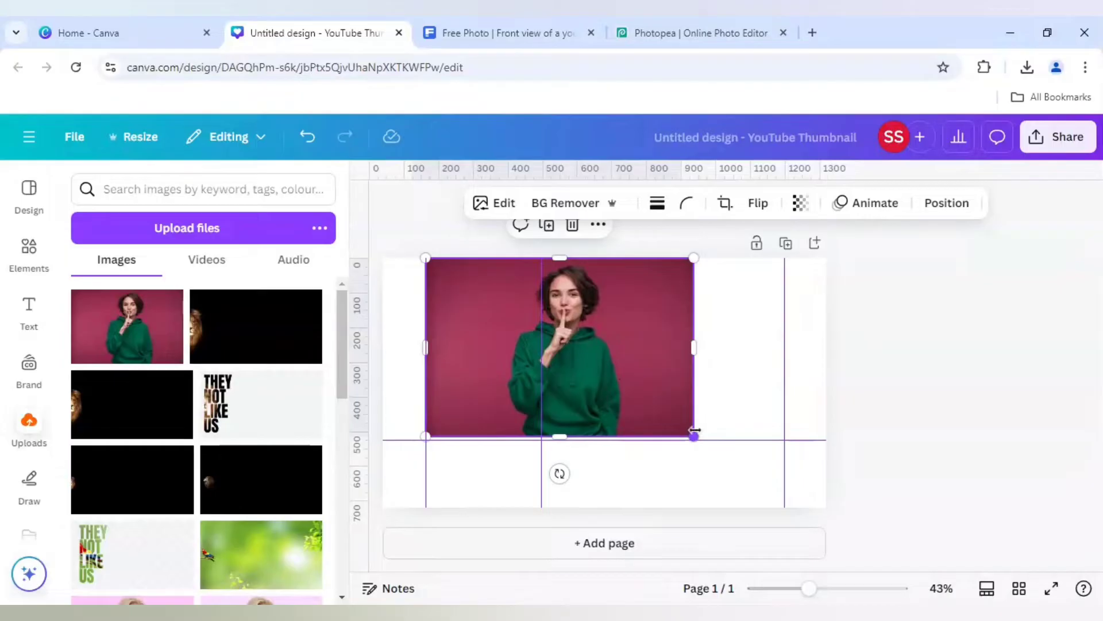
drag(693, 435, 791, 489)
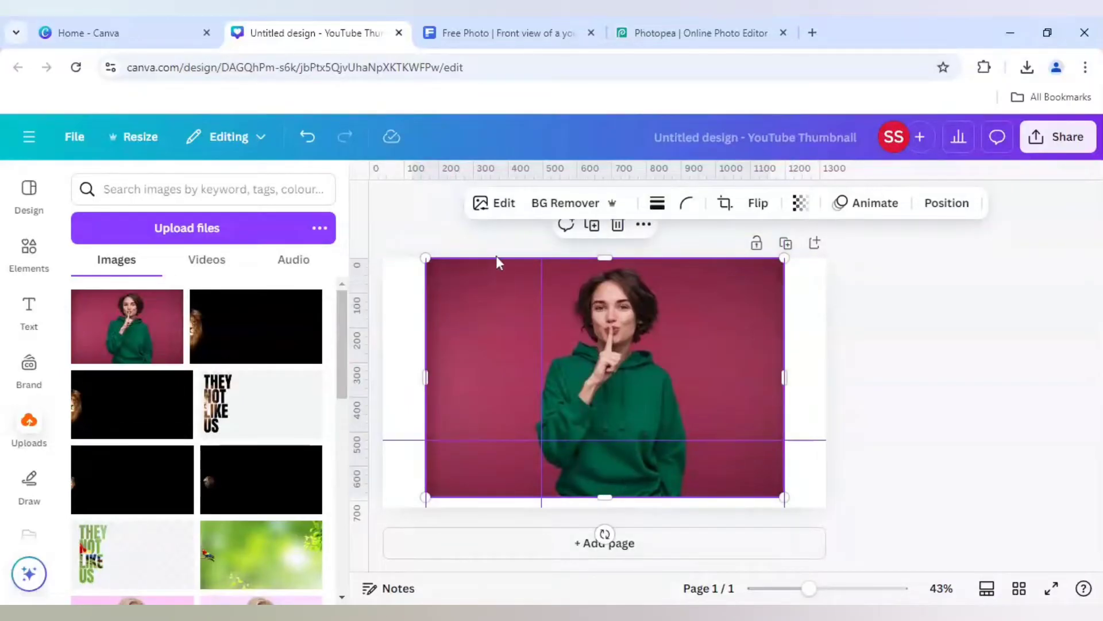
click(574, 203)
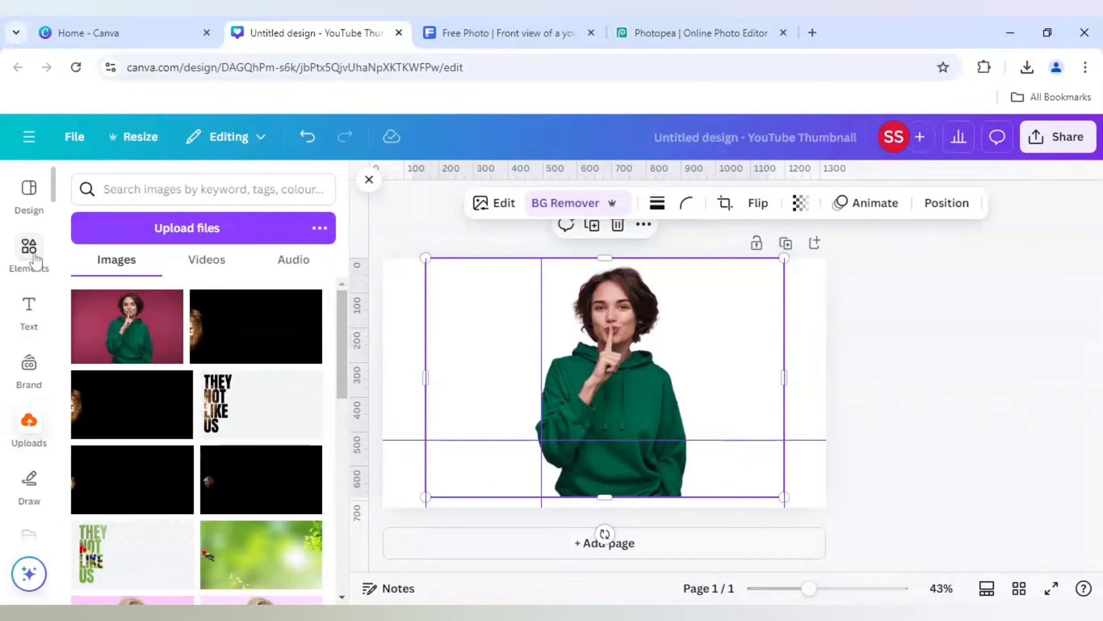
- Search Elements for 'drip' and add the black drip graphic from Graphics
click(29, 250)
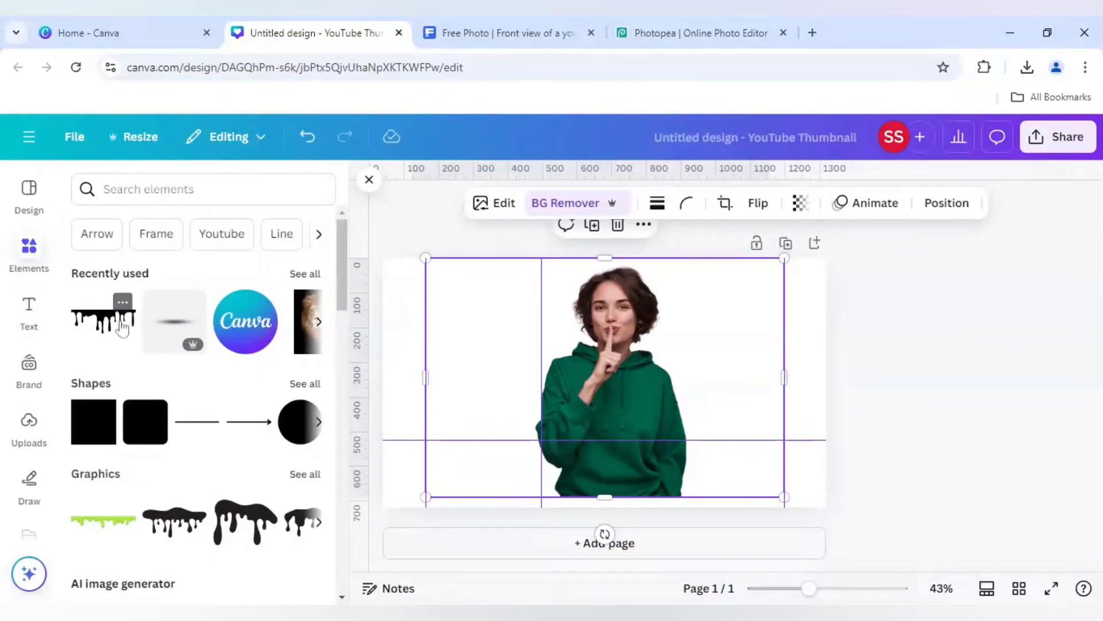
click(147, 198)
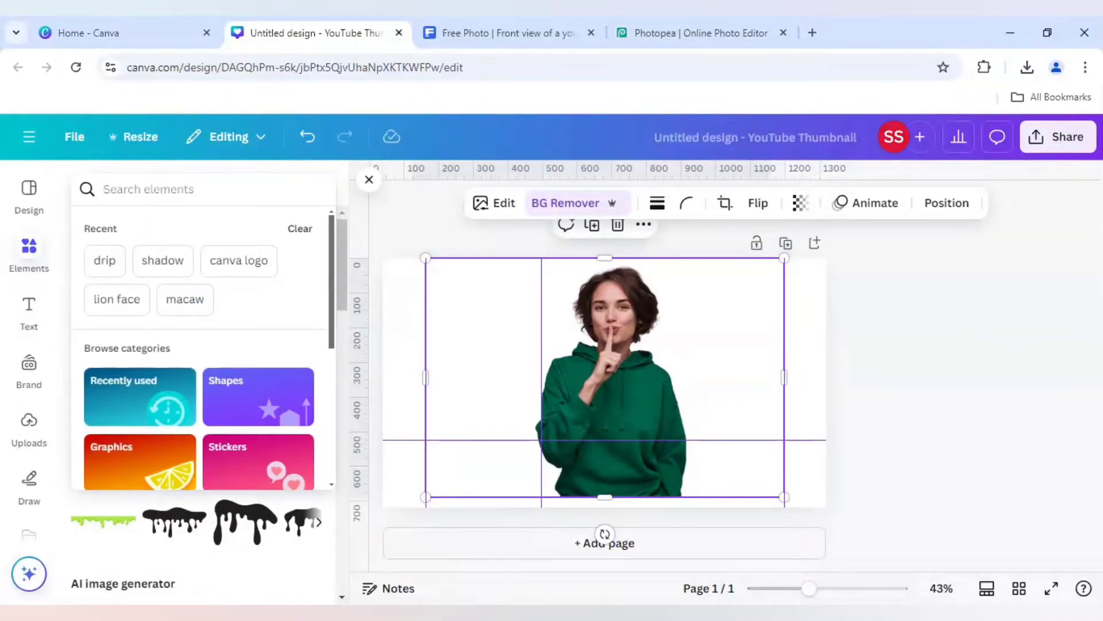
text(drip)
key(Return)
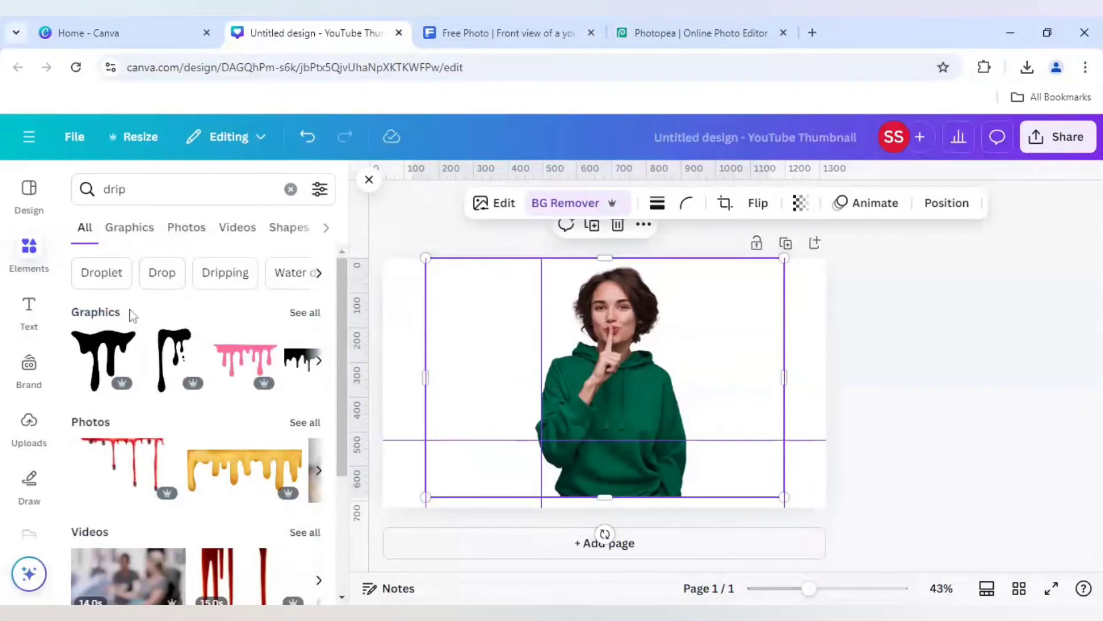
click(305, 313)
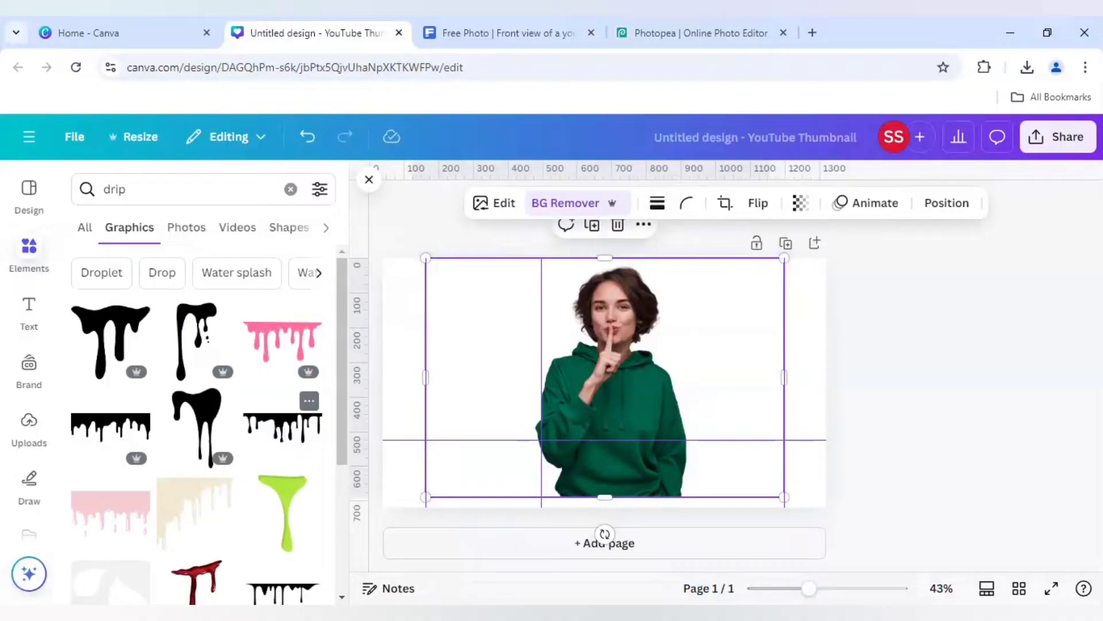
click(285, 429)
- Position and resize the drip to span the hoodie's width along the horizontal guide
mouse_move(637, 413)
mouse_down()
mouse_move(661, 464)
mouse_move(652, 479)
mouse_up()
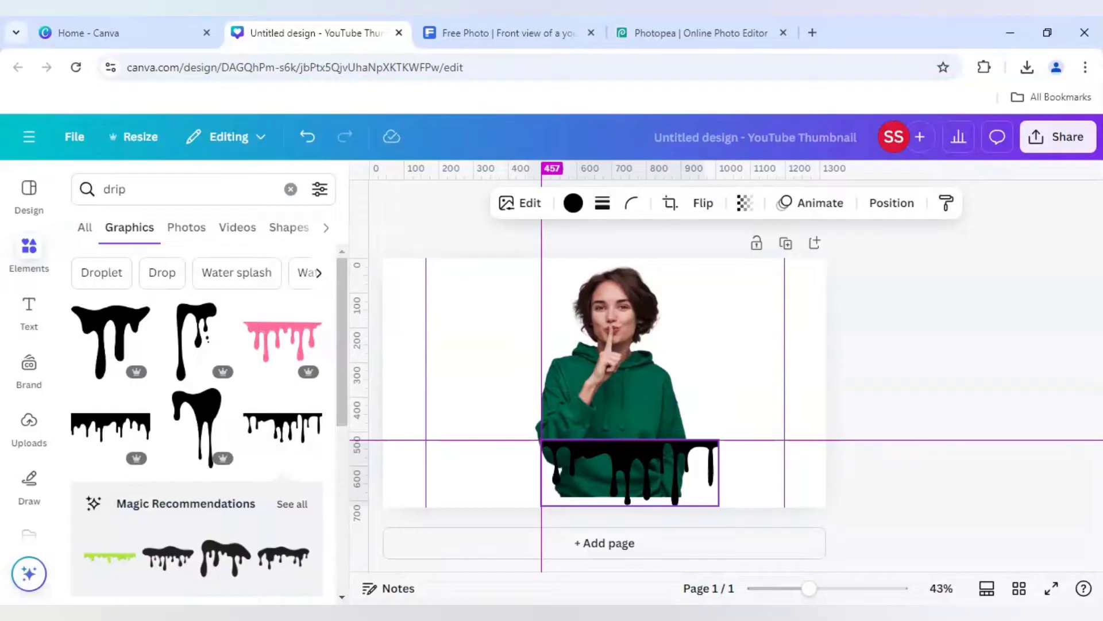
drag(814, 595, 844, 598)
scroll(815, 515, down, 3)
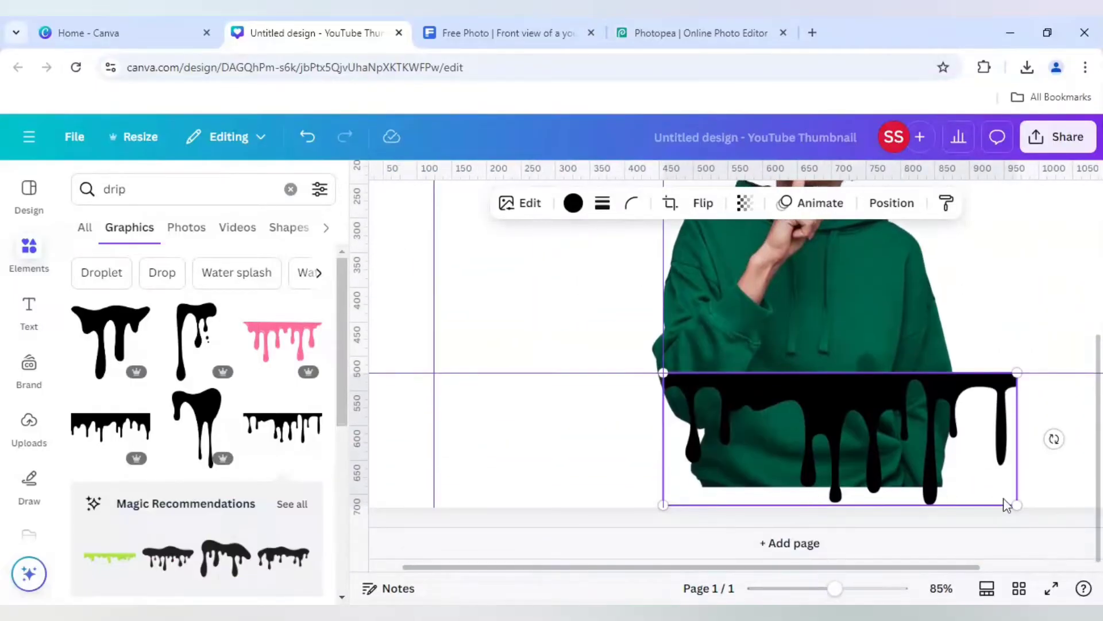
drag(1016, 505, 916, 467)
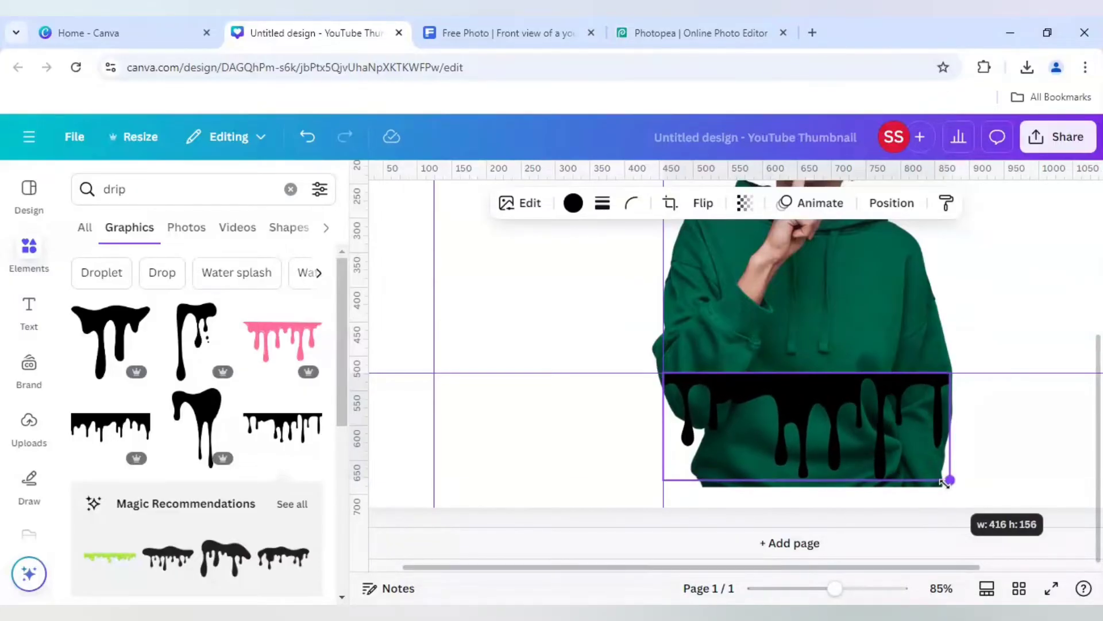
drag(944, 481, 949, 483)
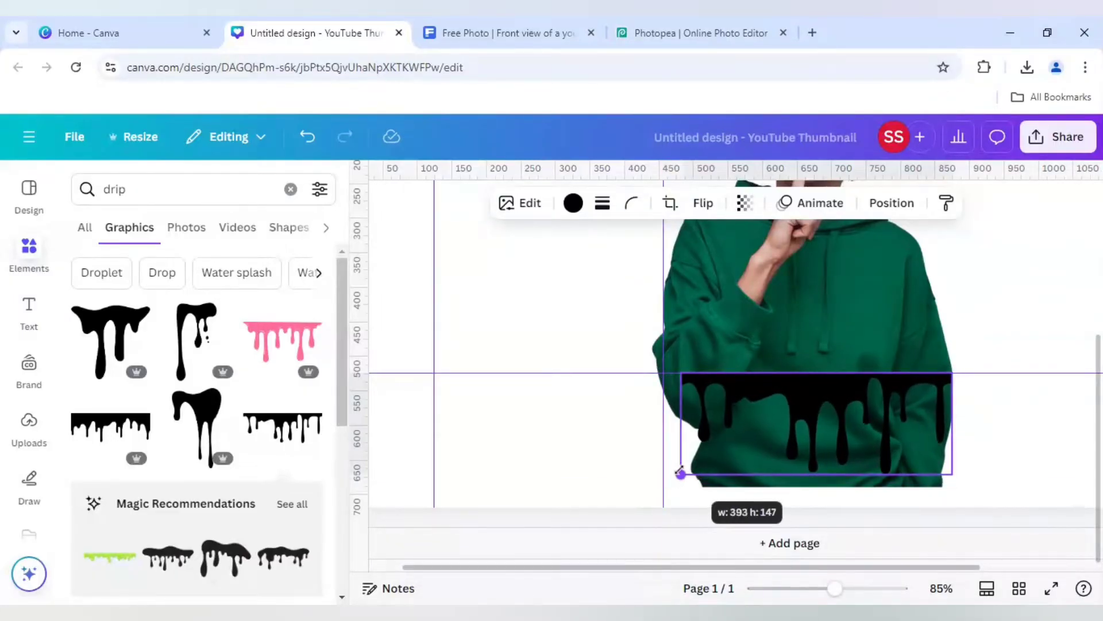
drag(740, 460, 740, 437)
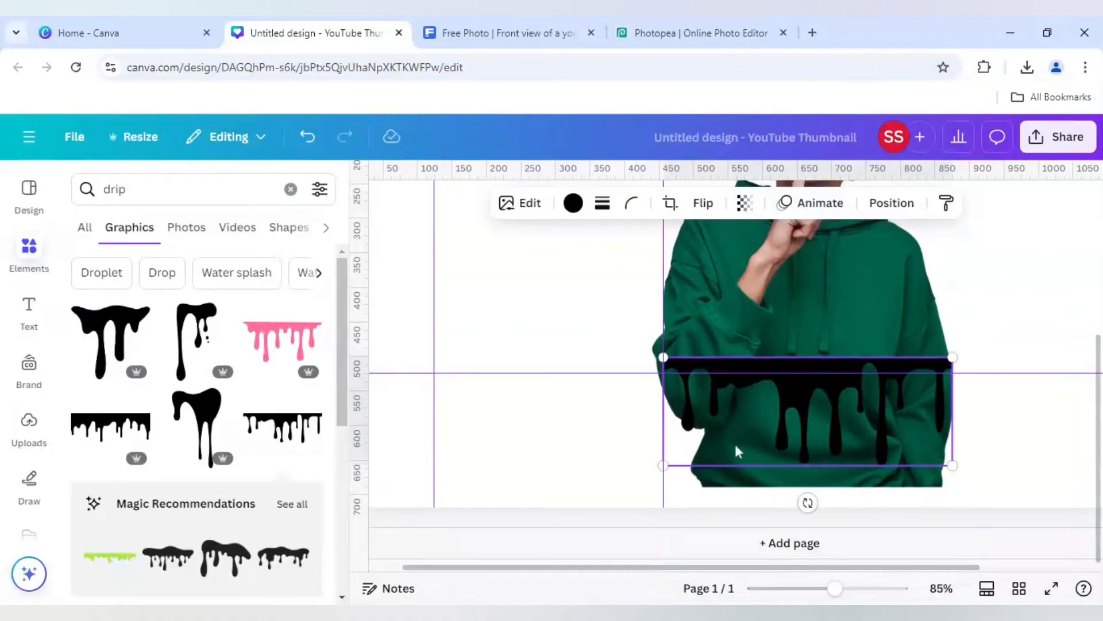
drag(952, 349, 940, 354)
mouse_move(664, 355)
mouse_down()
mouse_move(647, 361)
mouse_move(656, 345)
mouse_up()
drag(939, 345, 948, 343)
click(835, 361)
scroll(599, 372, up, 3)
click(573, 338)
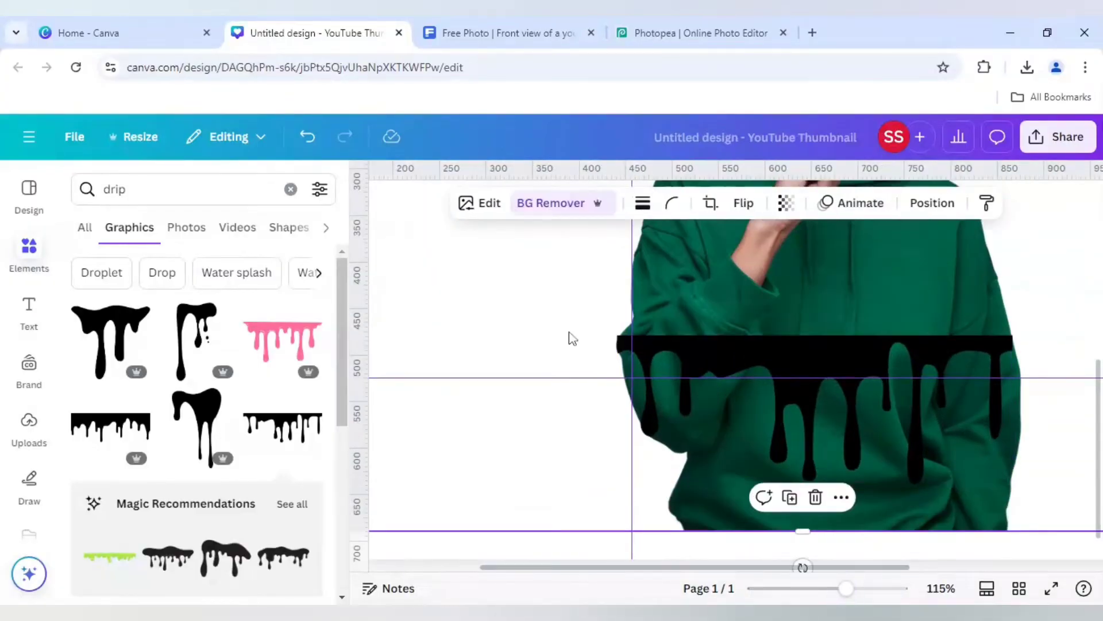
click(623, 357)
click(611, 394)
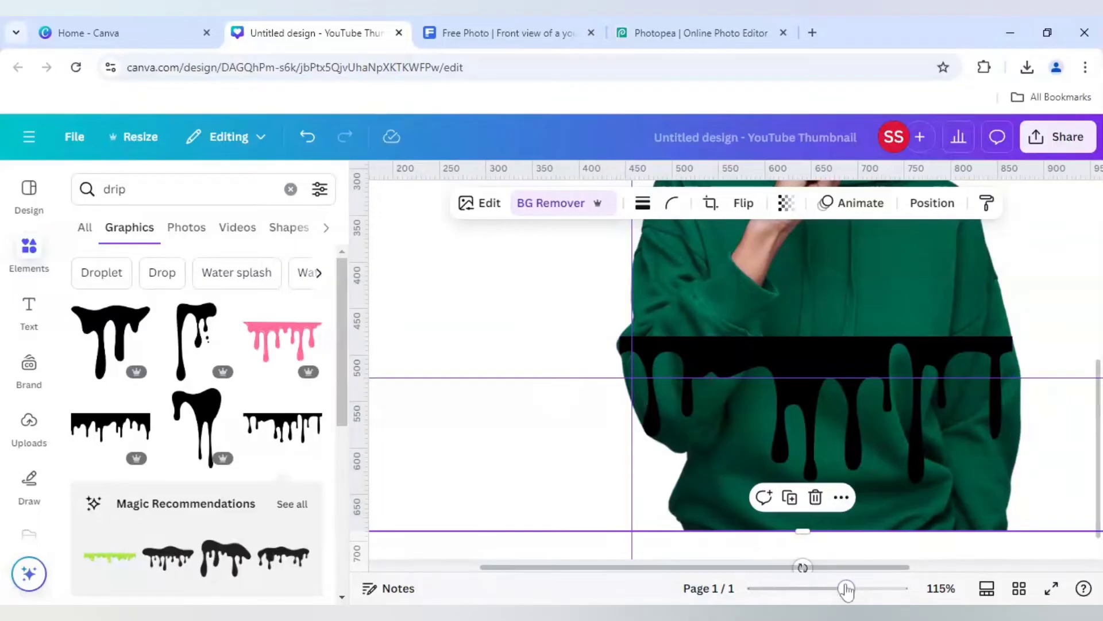
drag(846, 588, 821, 587)
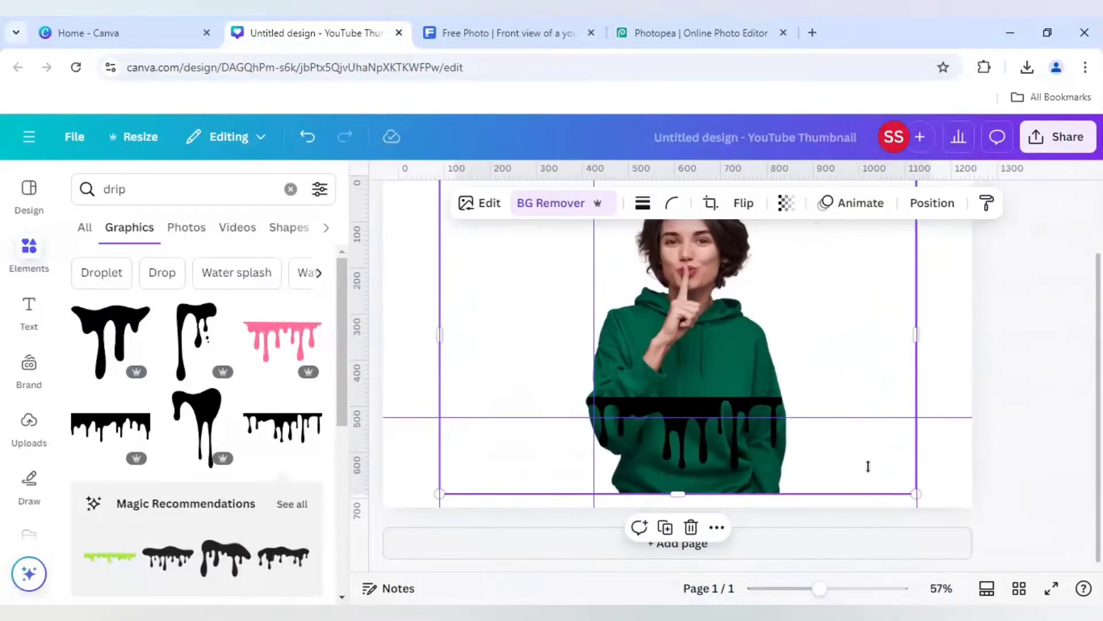
- Recolour the drip graphic bright green with a custom colour
click(695, 406)
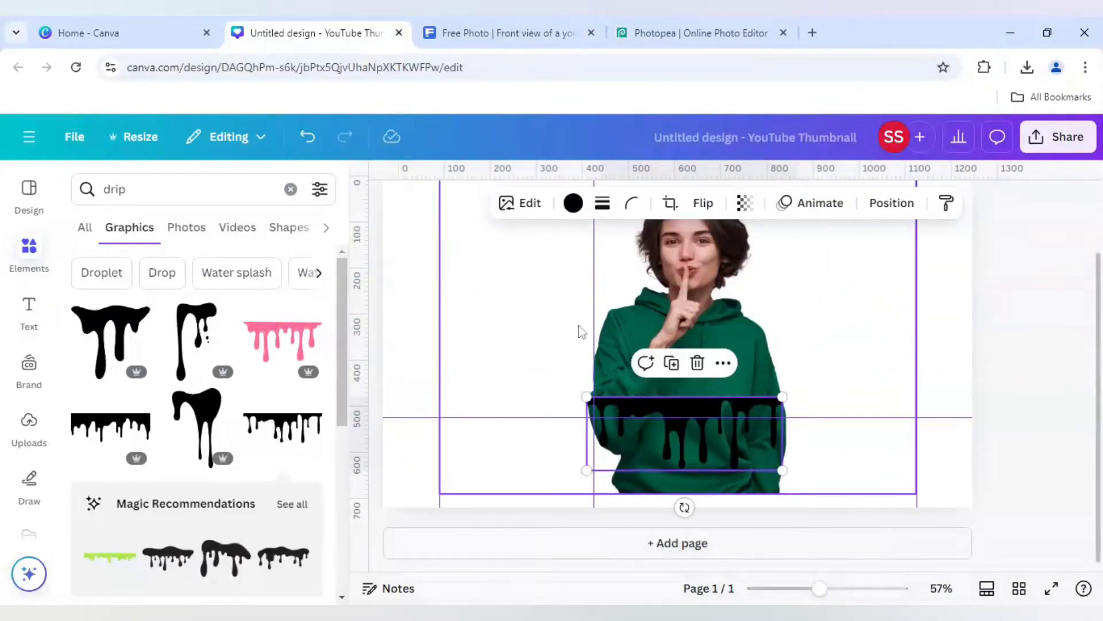
click(573, 203)
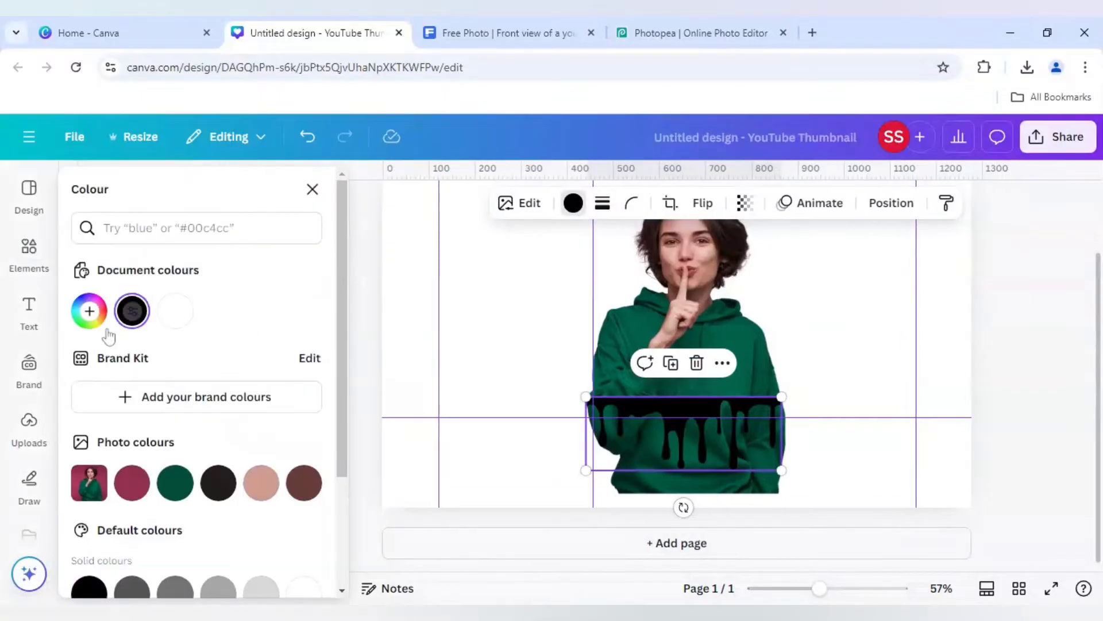
click(89, 312)
drag(104, 454, 314, 340)
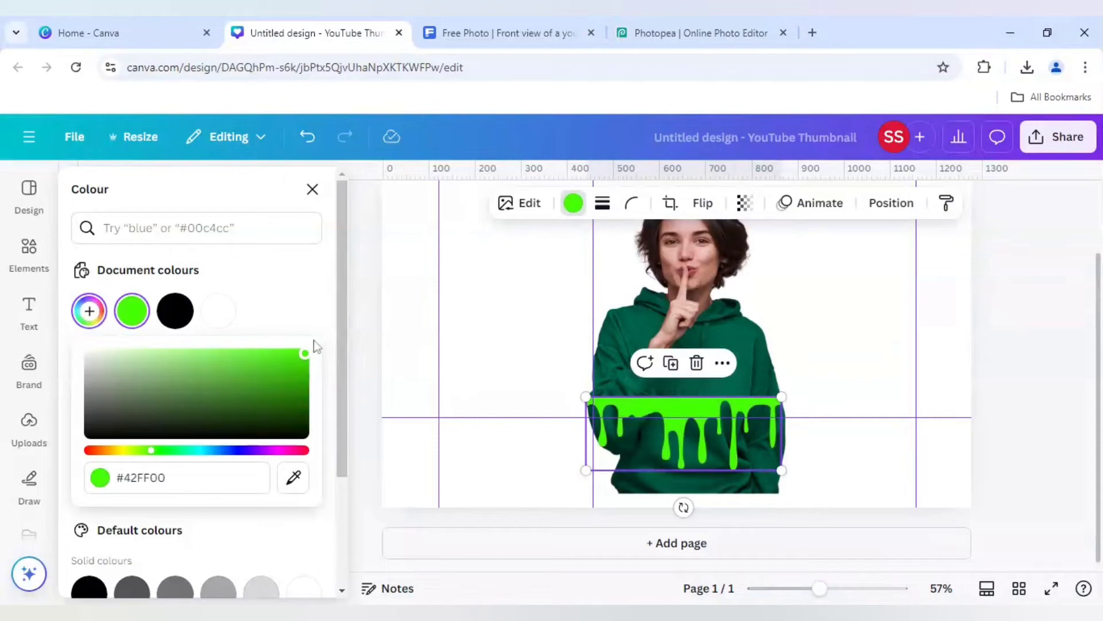
click(380, 310)
- Add a second page and paste the green drip onto it
click(680, 412)
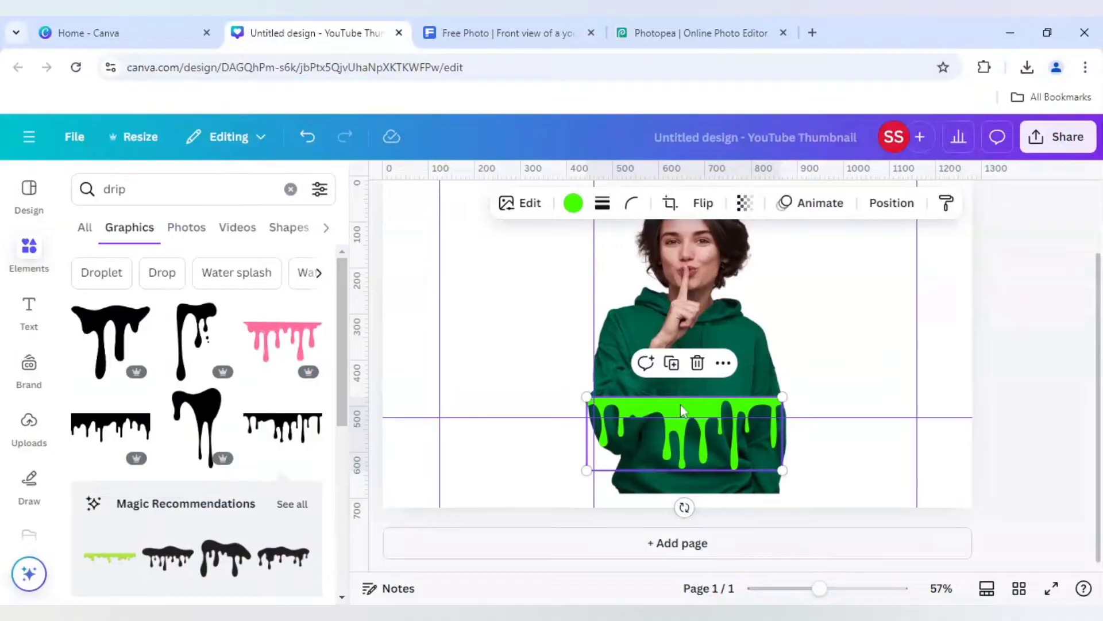
click(697, 542)
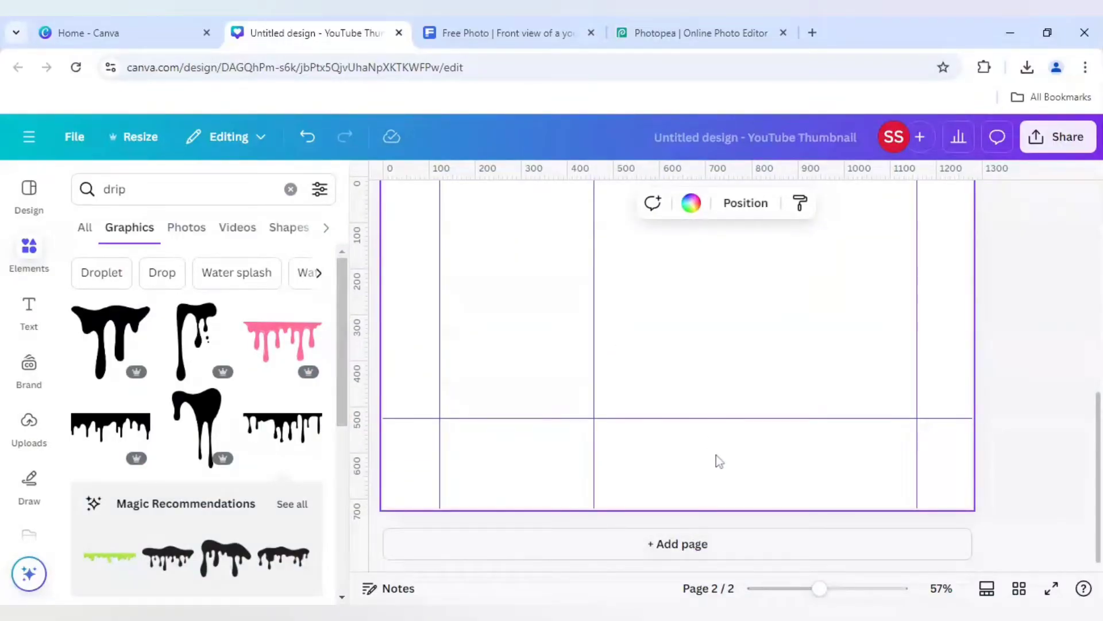
key(ctrl+v)
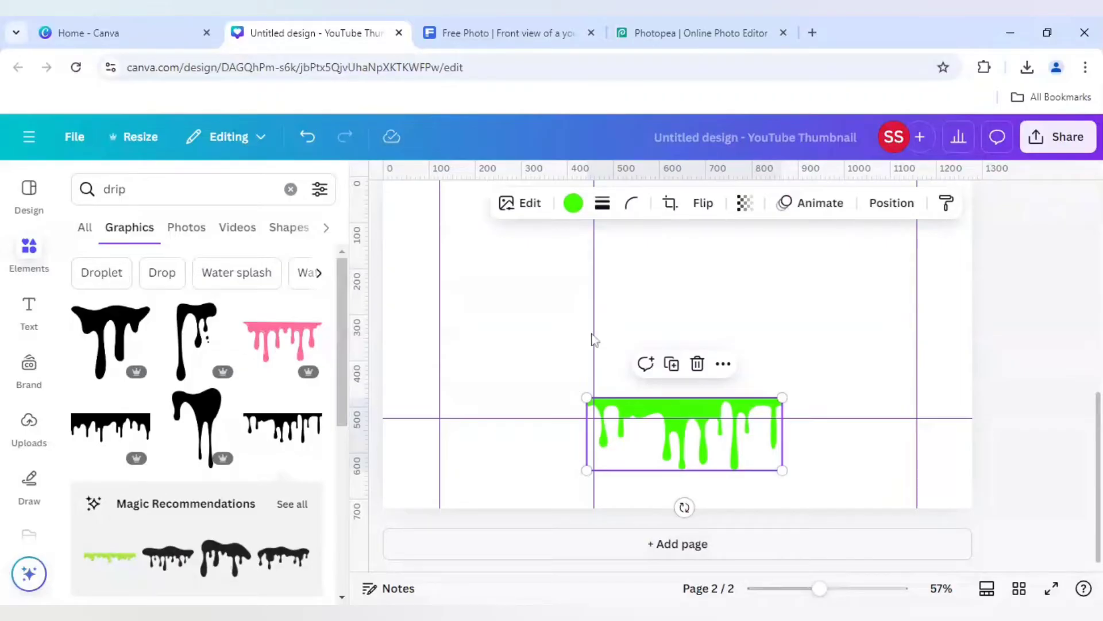
- Drag the vertical and horizontal guide lines off the page
drag(592, 315, 1099, 317)
drag(917, 342, 1099, 342)
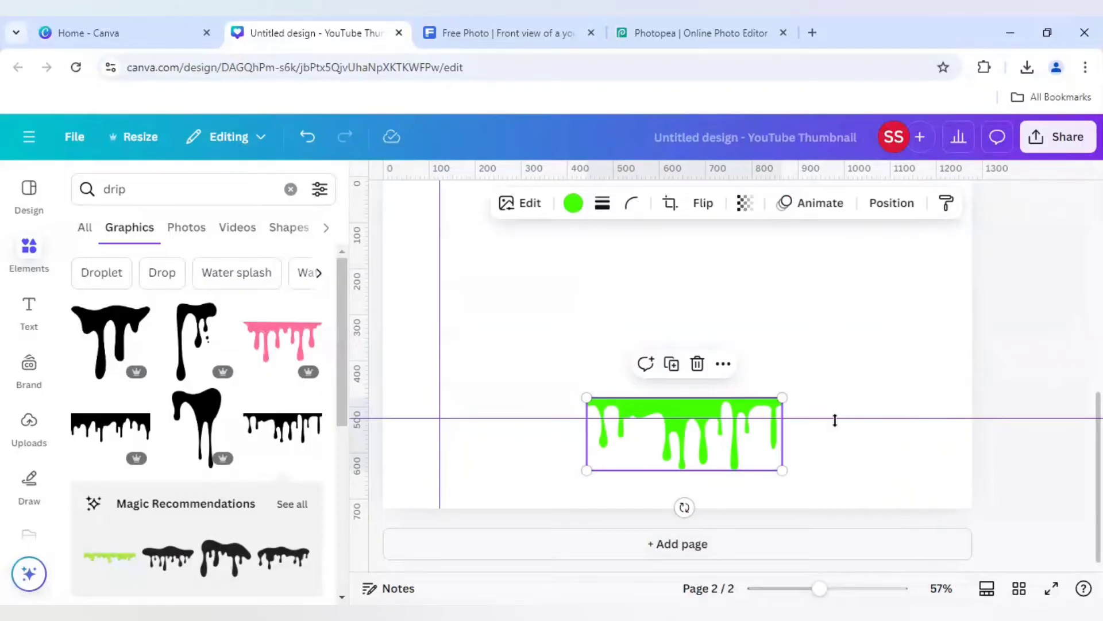
drag(835, 420, 827, 598)
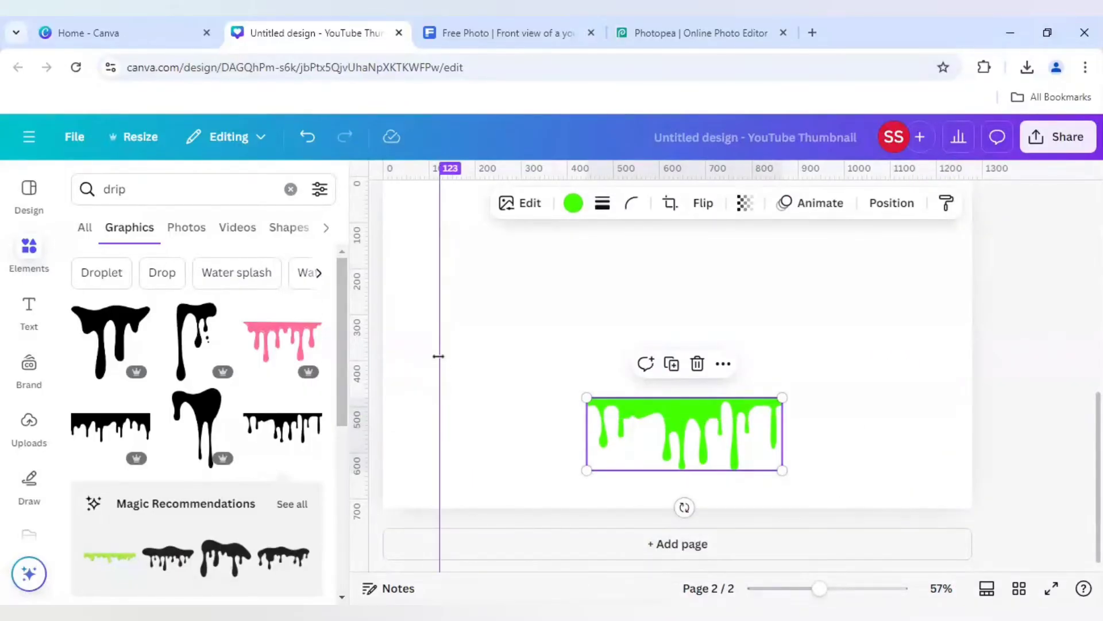
drag(381, 364, 160, 382)
- Delete the green drip copy from page 1
scroll(492, 423, up, 5)
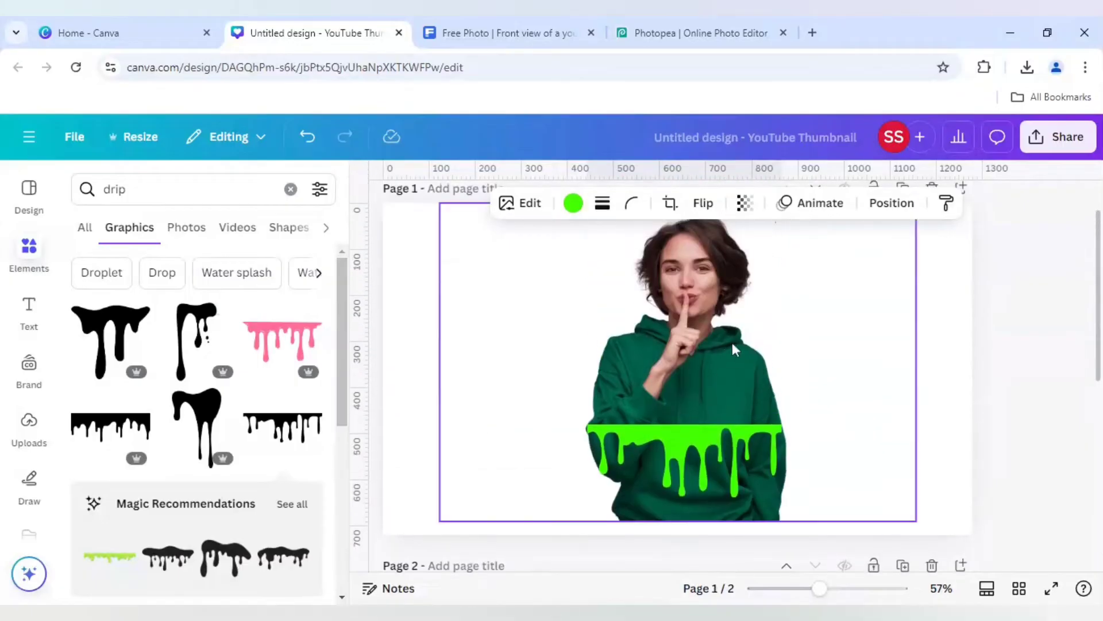
click(708, 437)
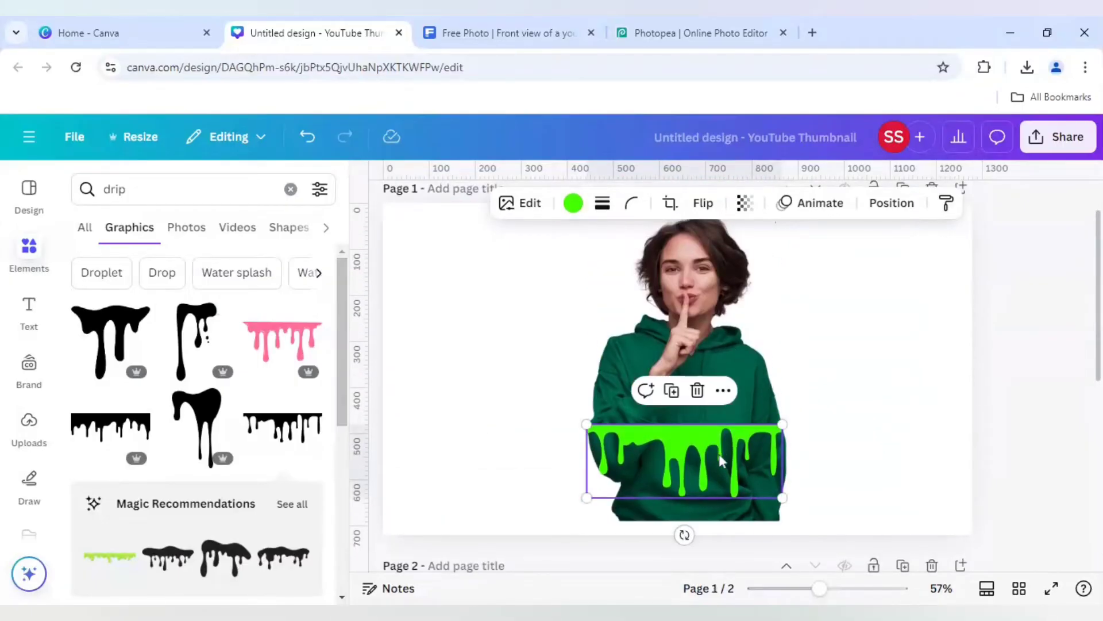
key(Delete)
- Centre the woman photo on page 1 with Align to page
click(712, 426)
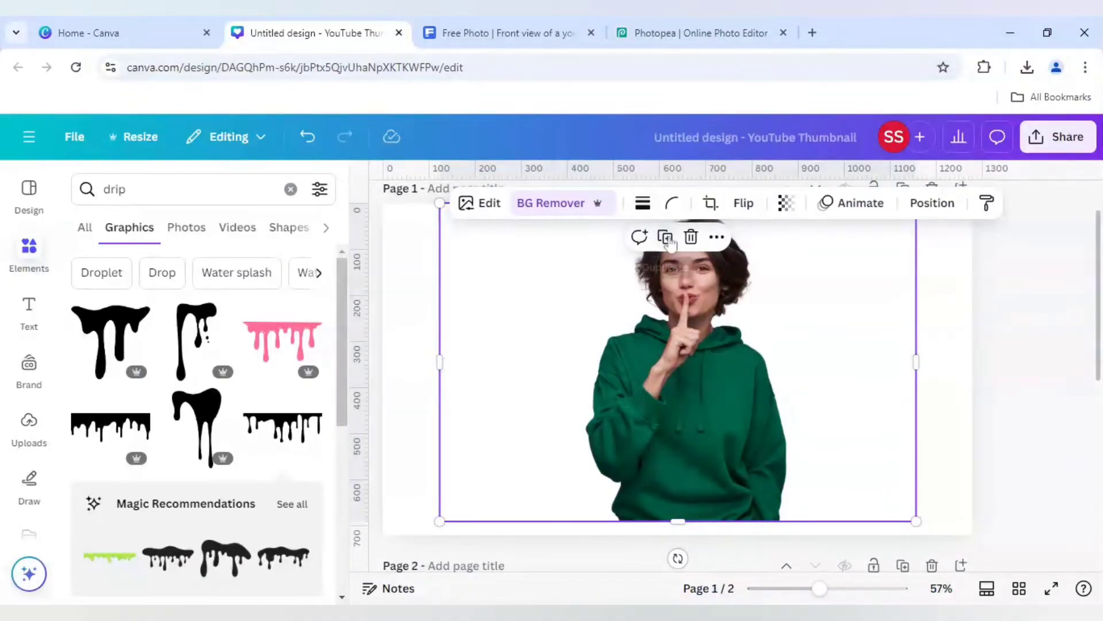
mouse_move(682, 357)
mouse_down()
mouse_move(693, 367)
mouse_move(684, 363)
mouse_up()
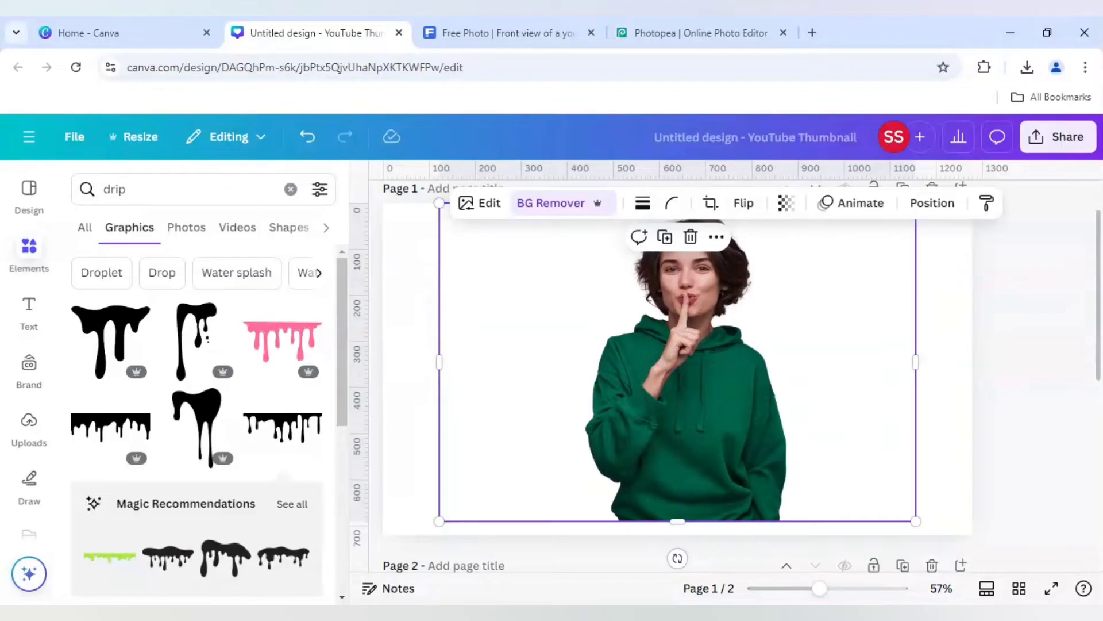
right_click(684, 362)
mouse_move(684, 363)
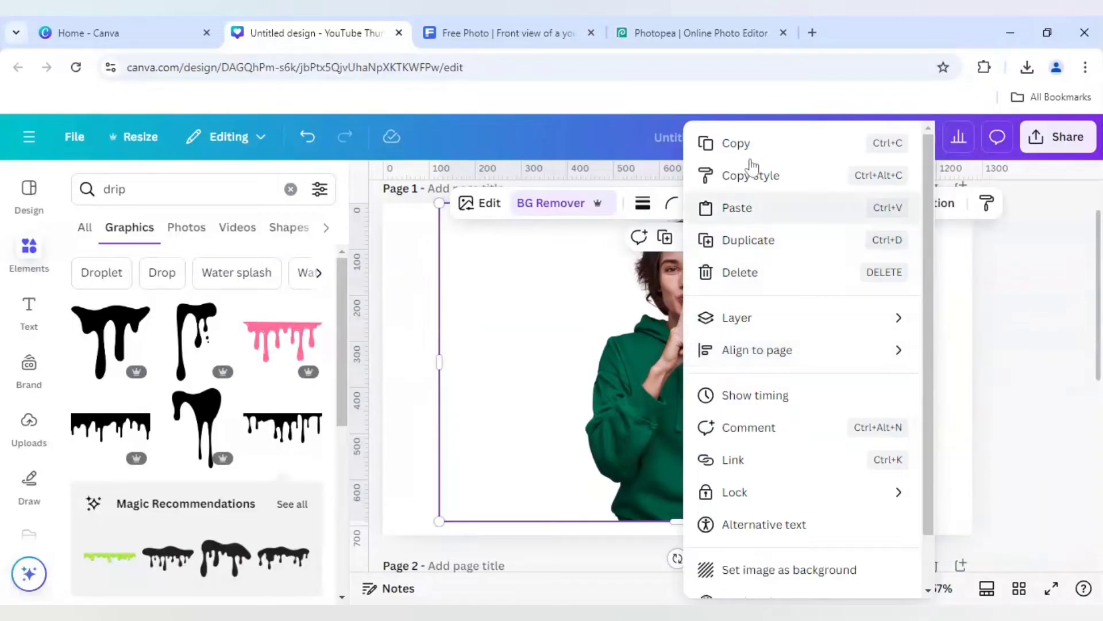
click(626, 412)
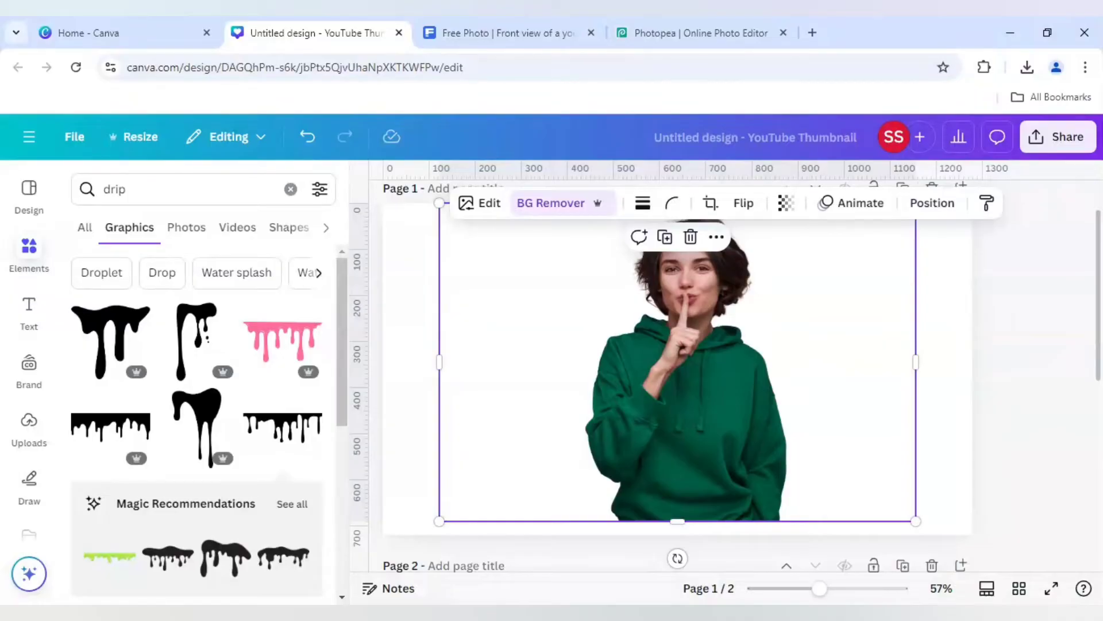
- Add a third page and paste a copy of the woman photo onto it
scroll(630, 419, down, 7)
click(648, 545)
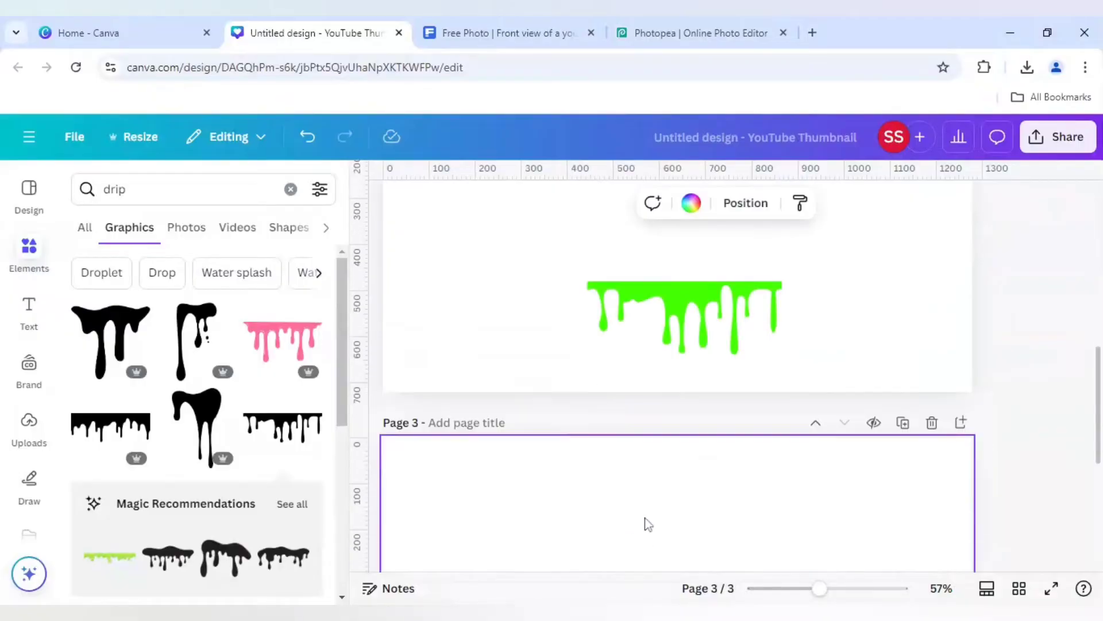
key(ctrl+v)
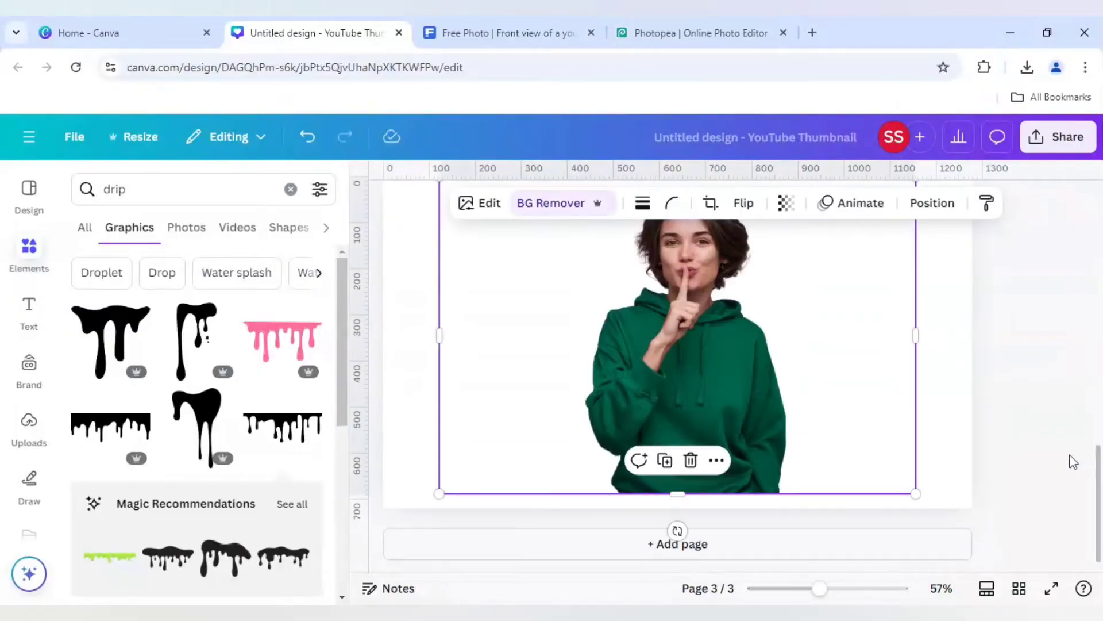
scroll(1073, 461, up, 5)
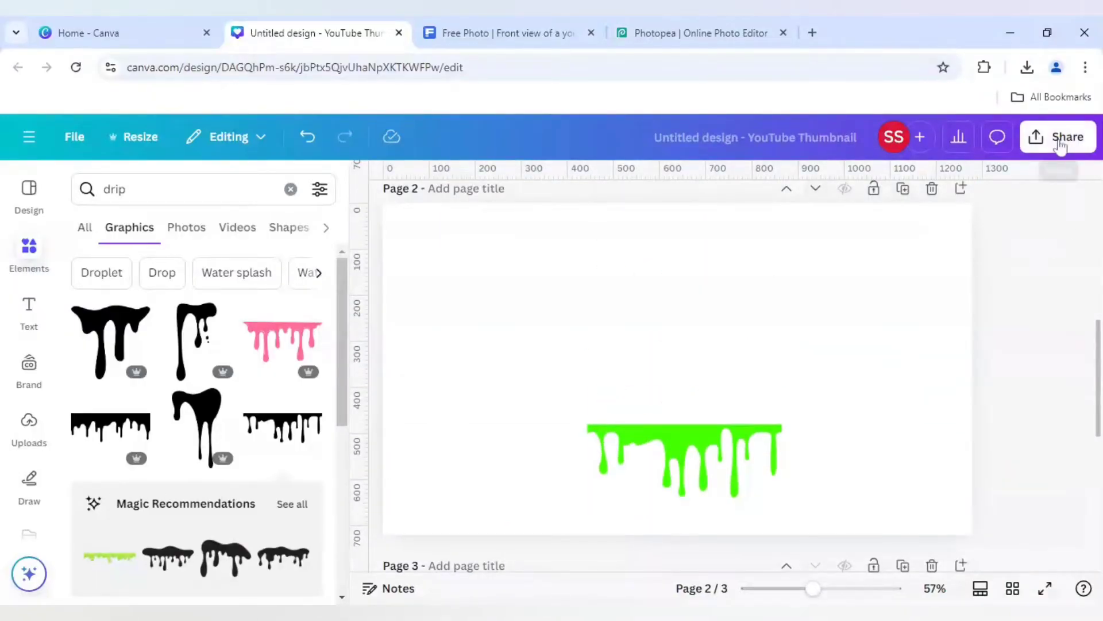
- Download only page 2, the green drip, as a 1280 × 720 PNG
click(1061, 147)
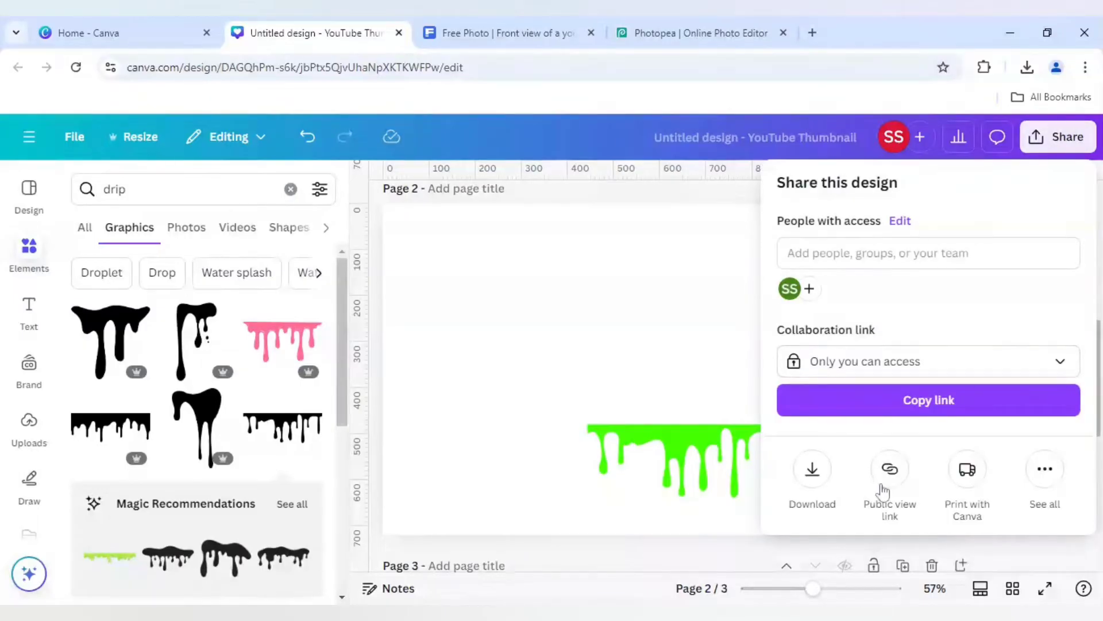
click(813, 469)
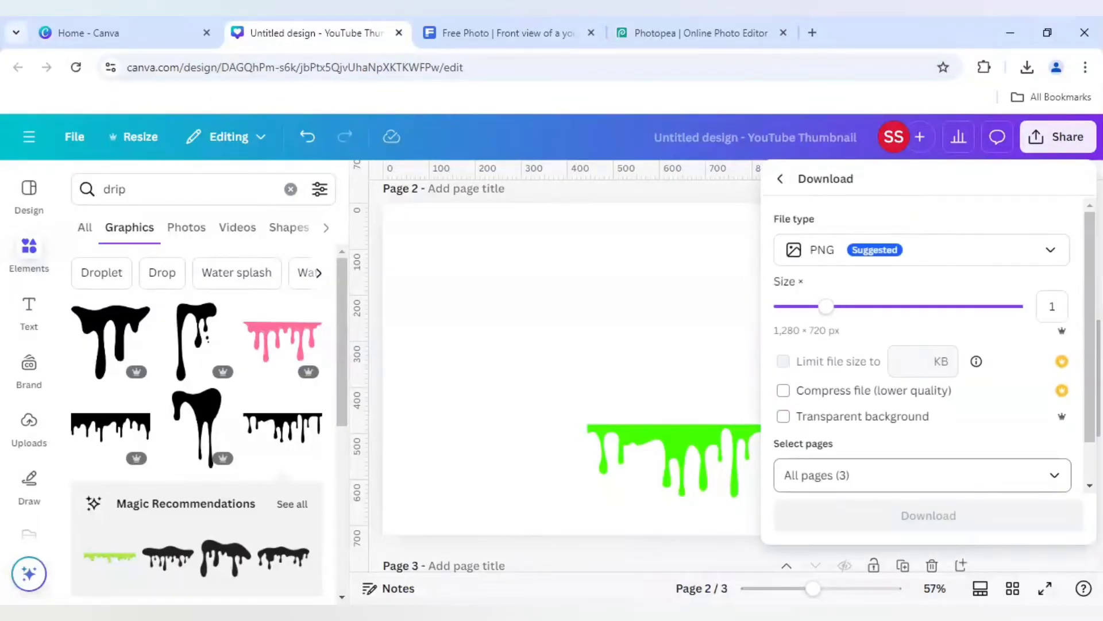
click(813, 472)
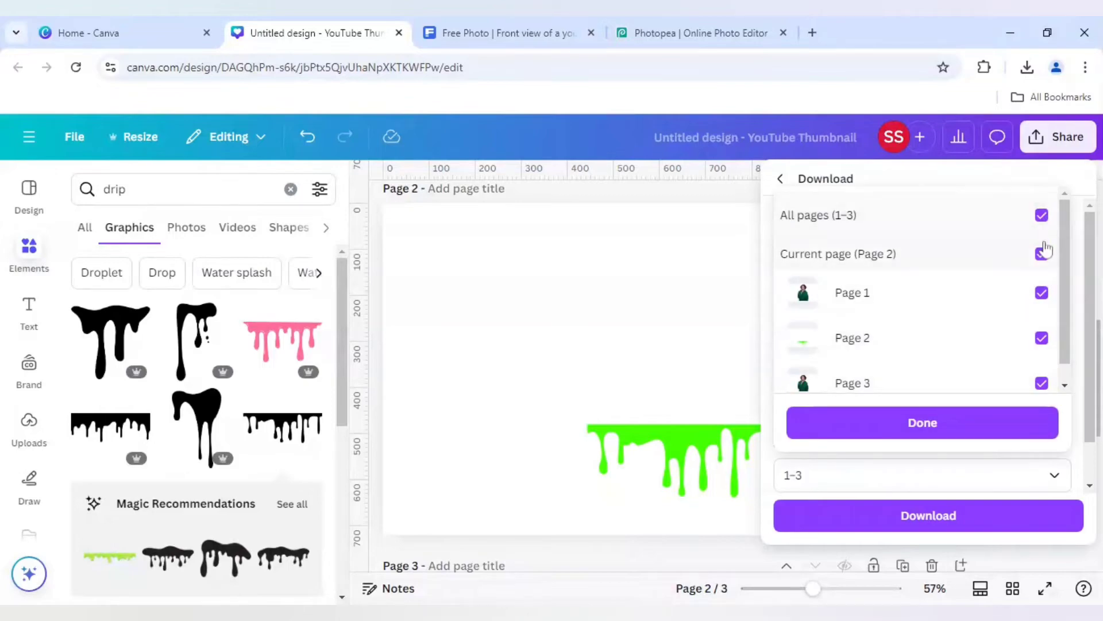
click(1042, 216)
click(1041, 340)
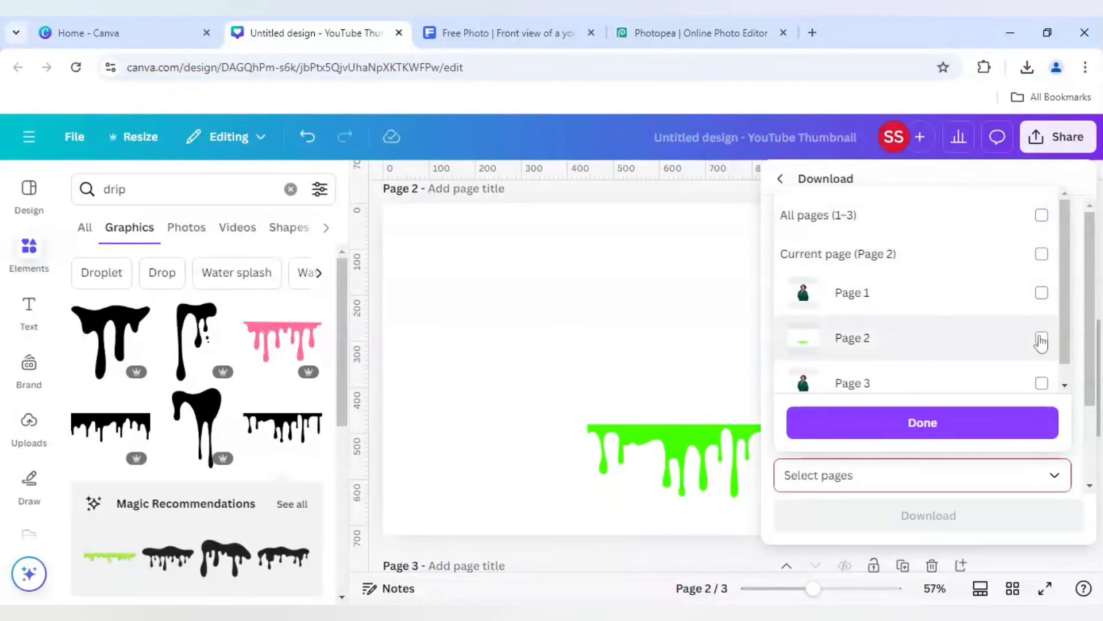
click(981, 430)
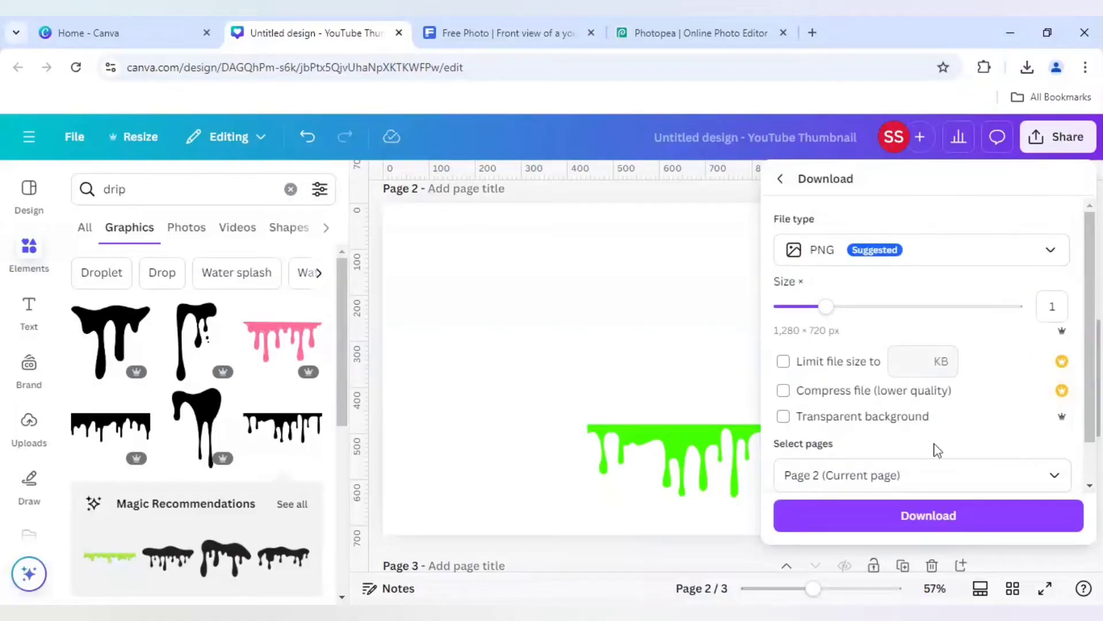
click(918, 517)
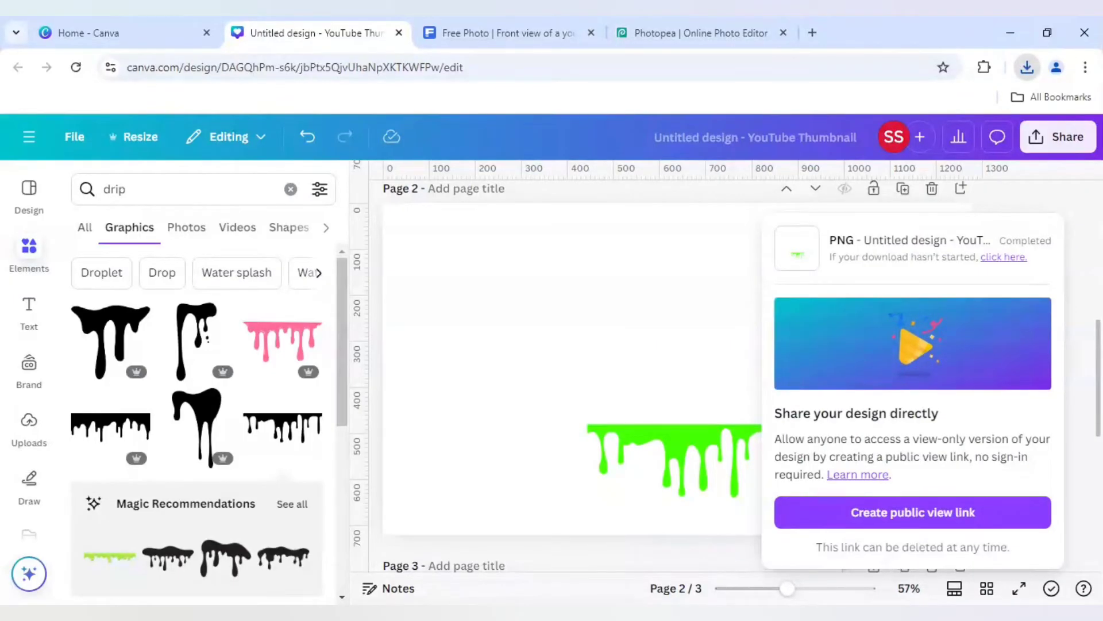
click(1084, 364)
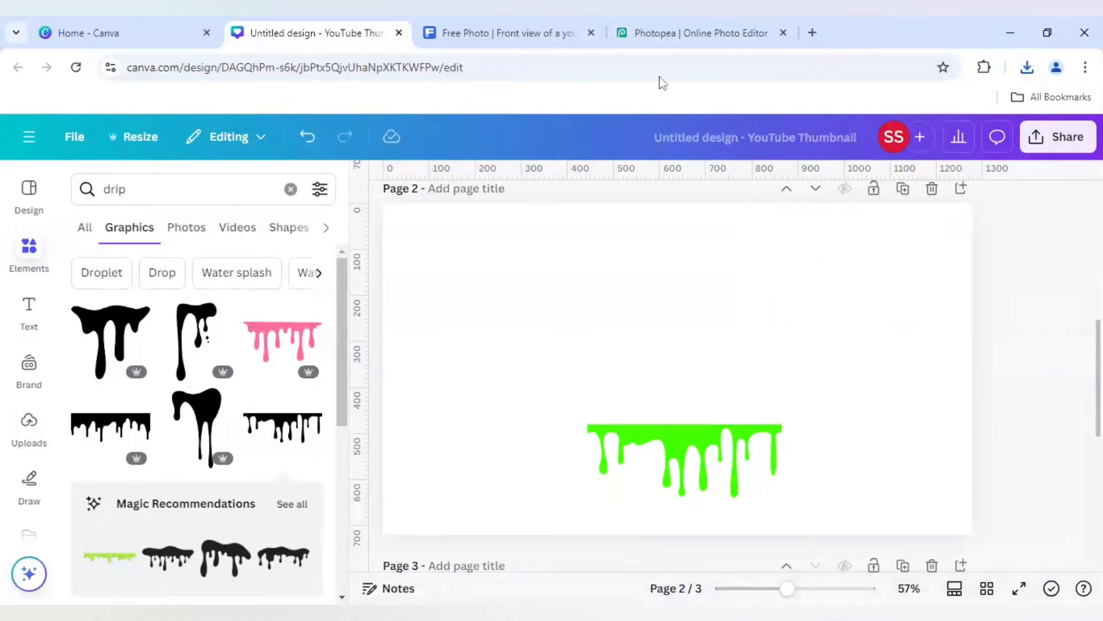
- In Photopea, Magic Wand-select the green drip on the Background layer and delete it to transparency
click(671, 36)
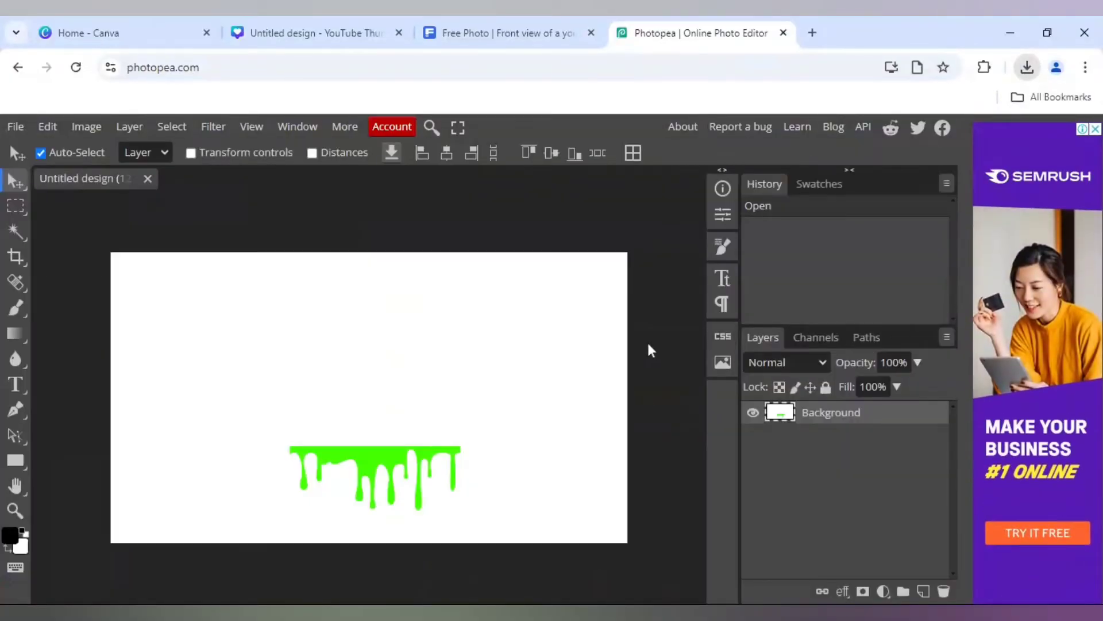
click(651, 349)
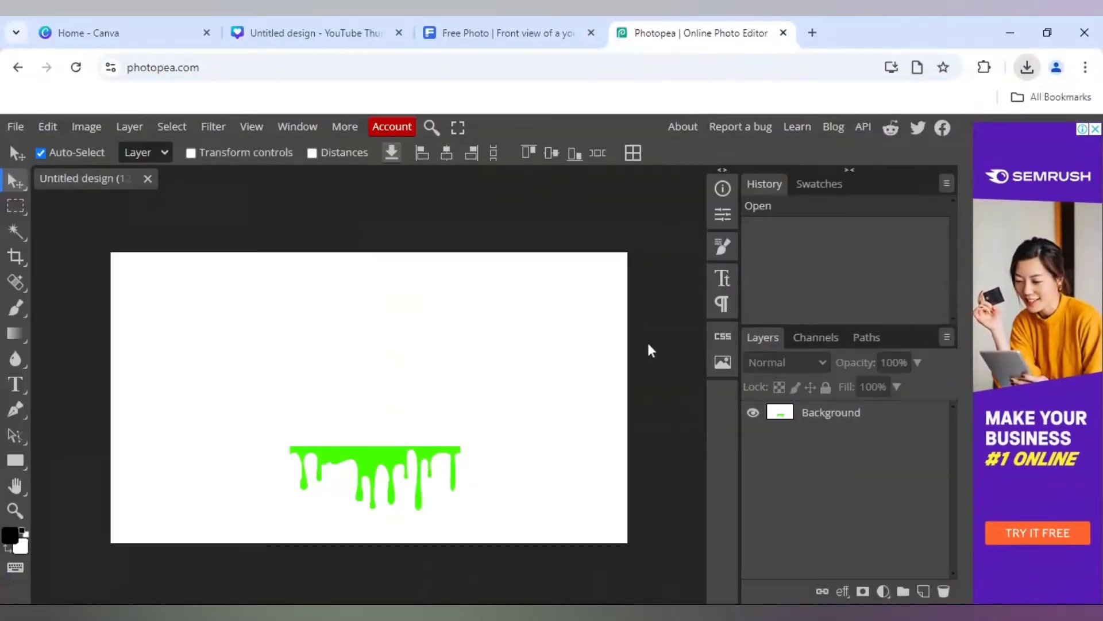
click(822, 418)
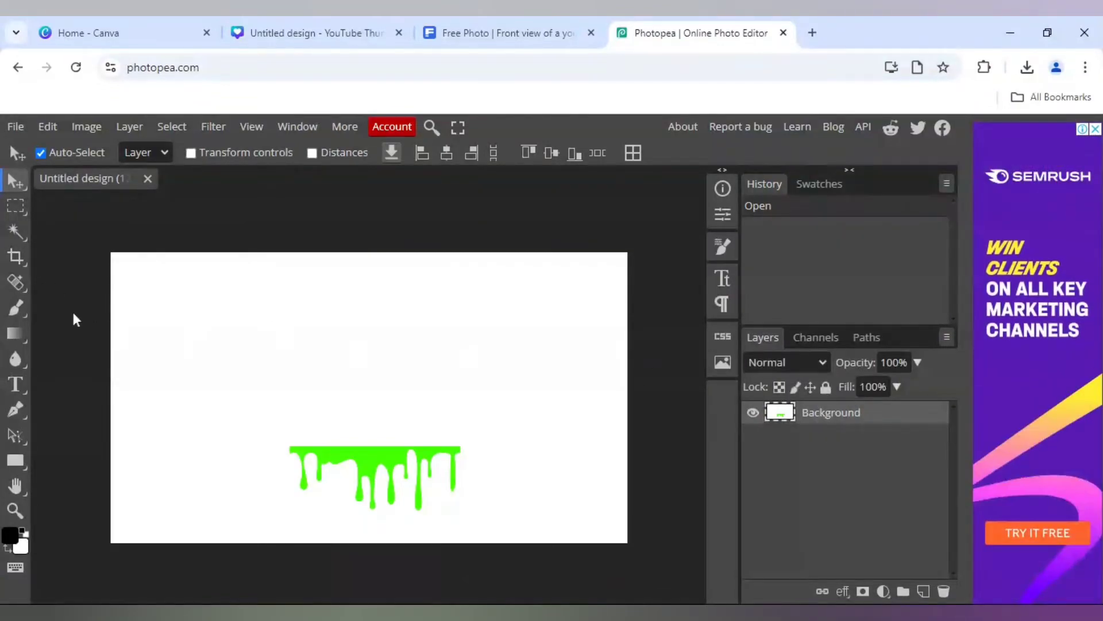
click(16, 232)
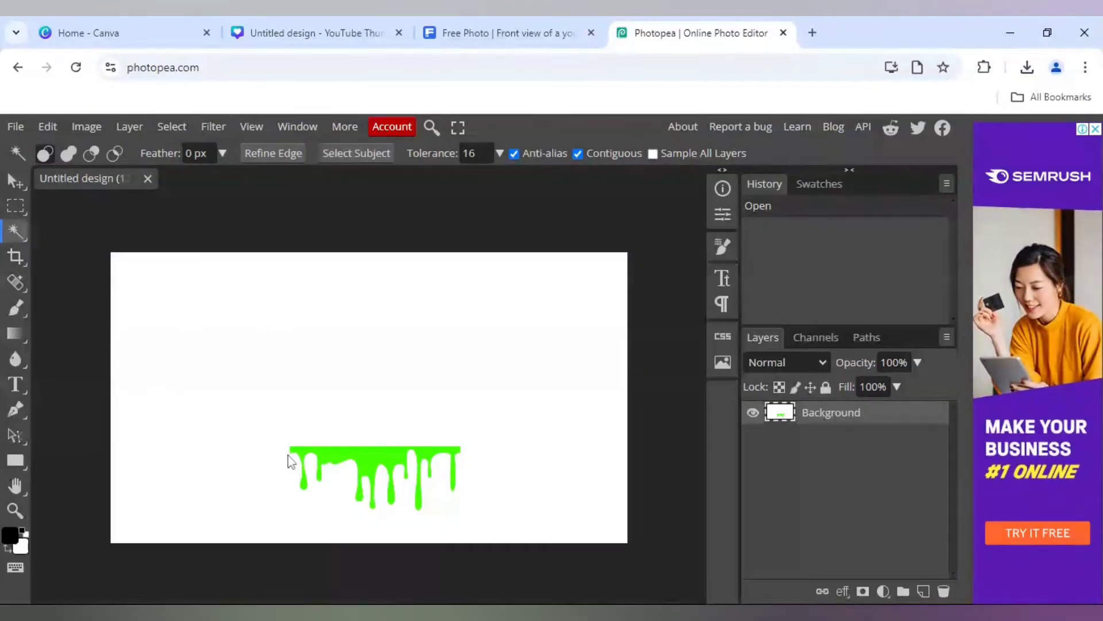
click(370, 463)
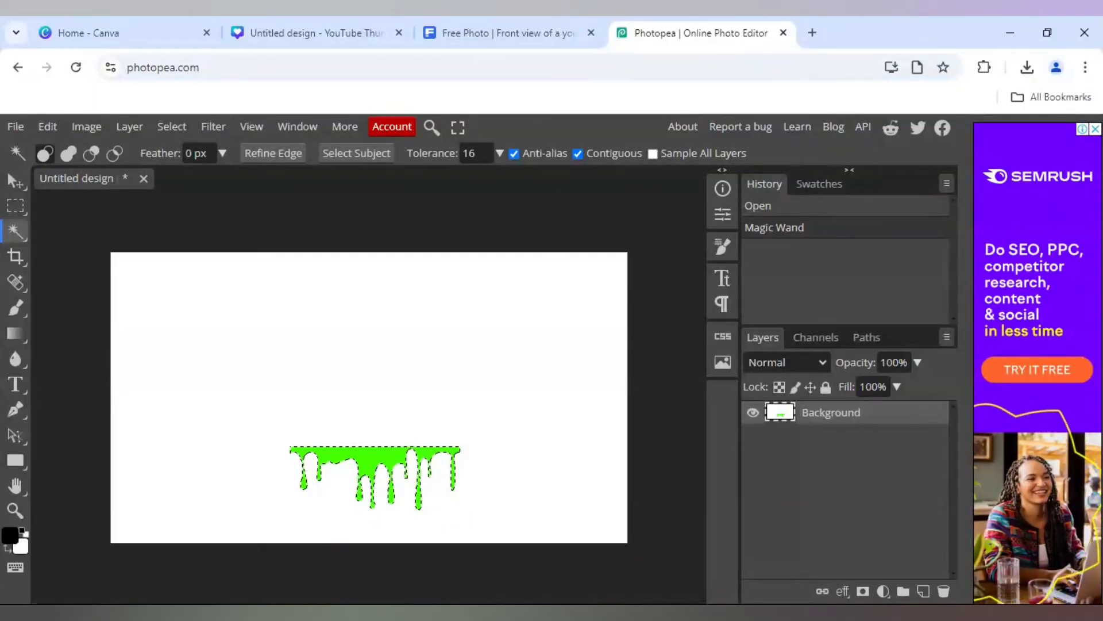
key(Delete)
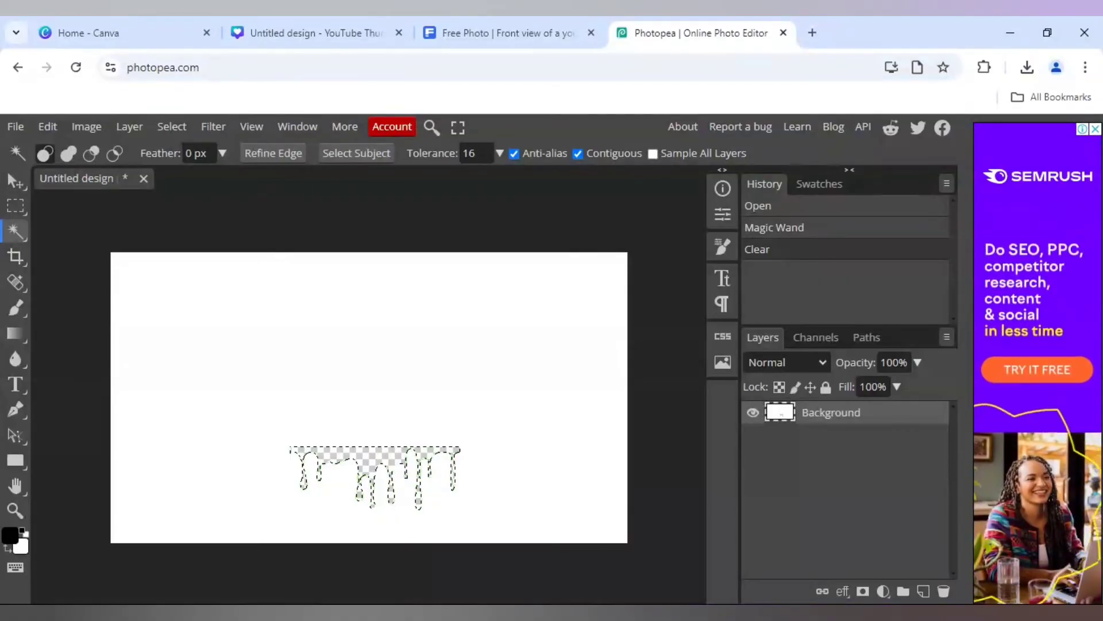
- Export the white image with the drip cutout as a 1280 × 720 PNG
click(22, 127)
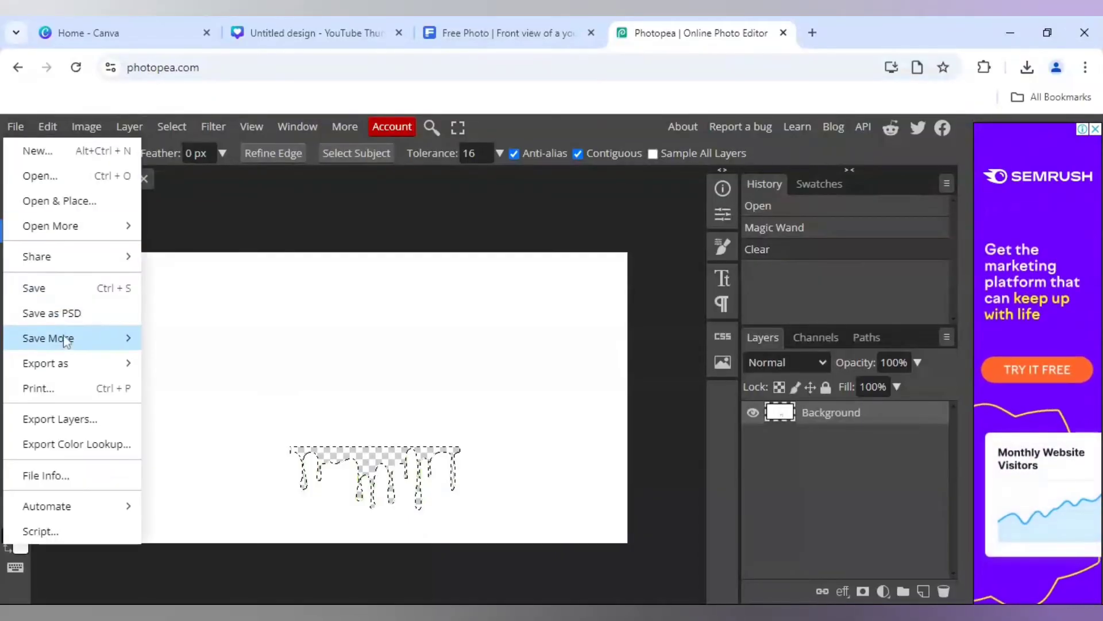
mouse_move(64, 373)
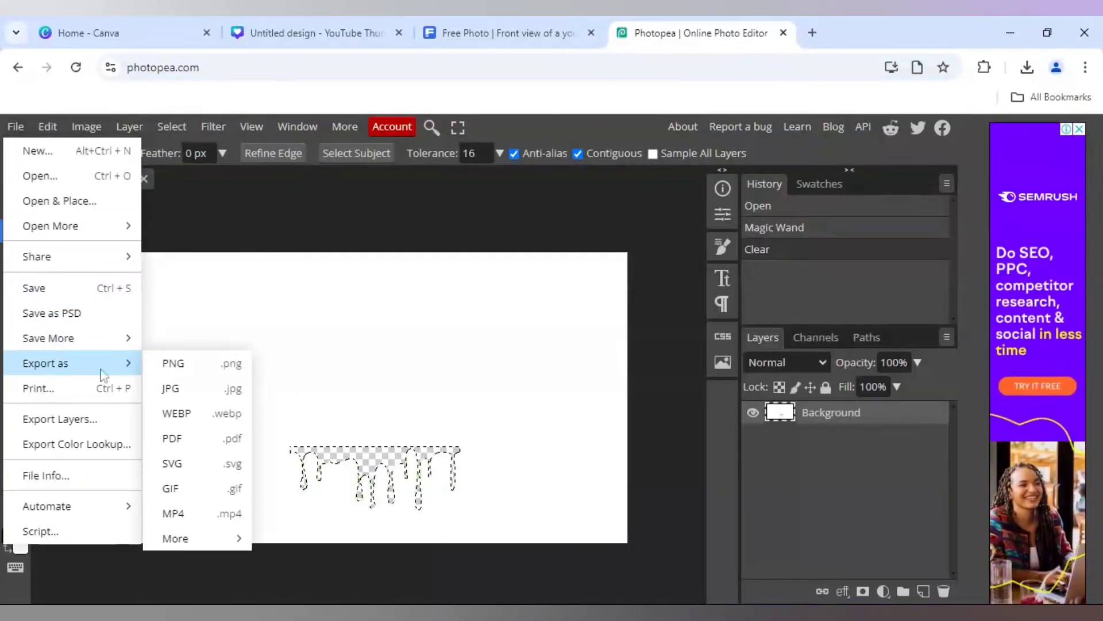
click(173, 364)
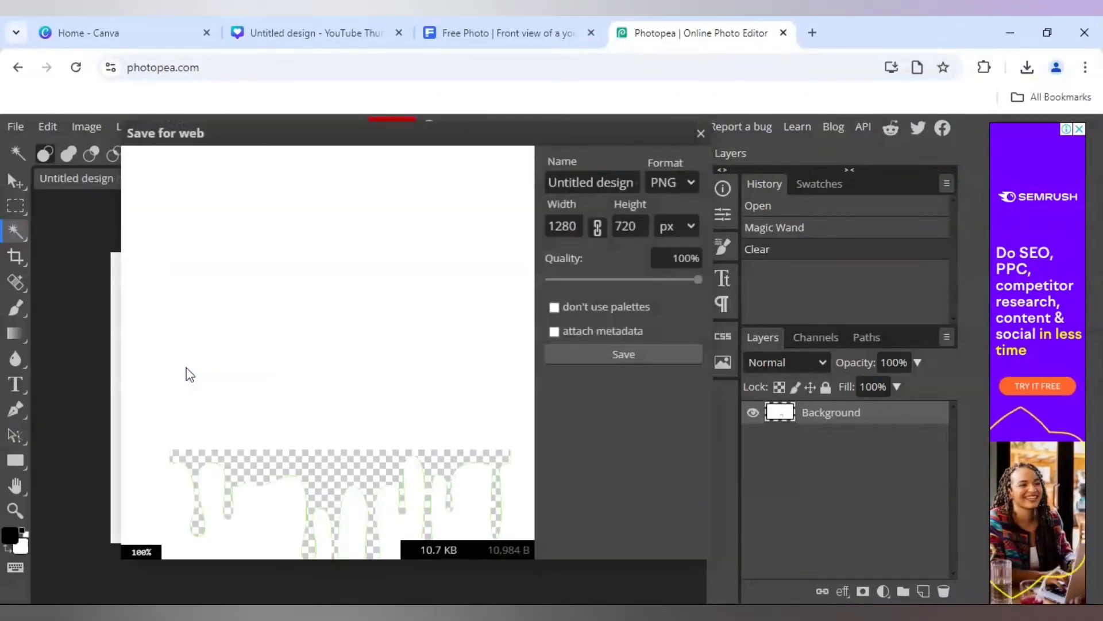
click(650, 354)
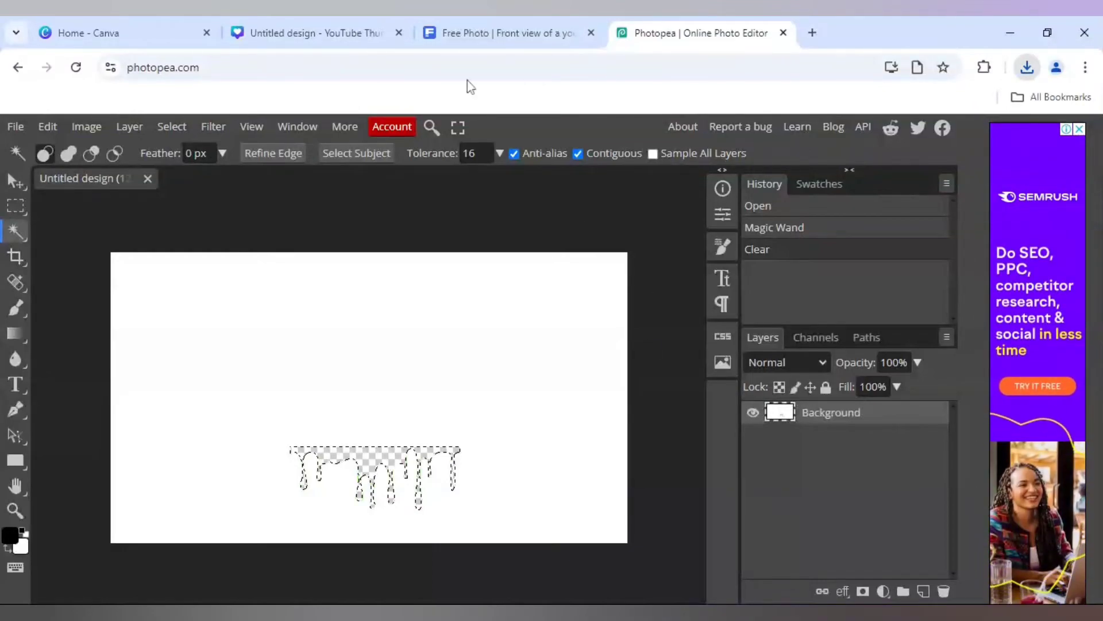
- Back in Canva, delete page 2 holding the green drip
click(370, 27)
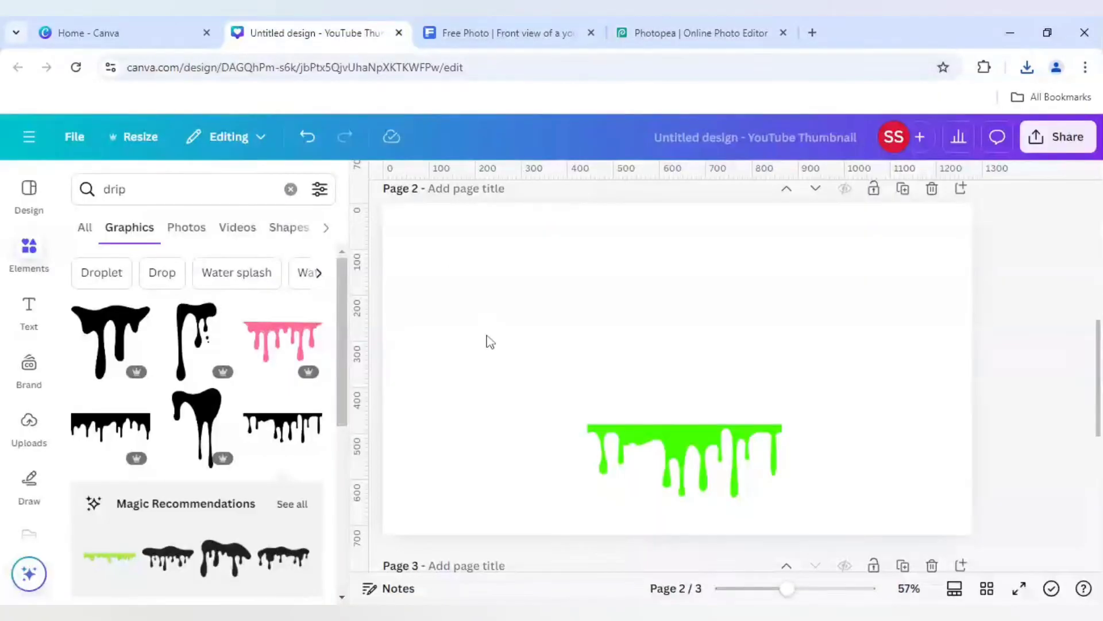
scroll(488, 342, up, 6)
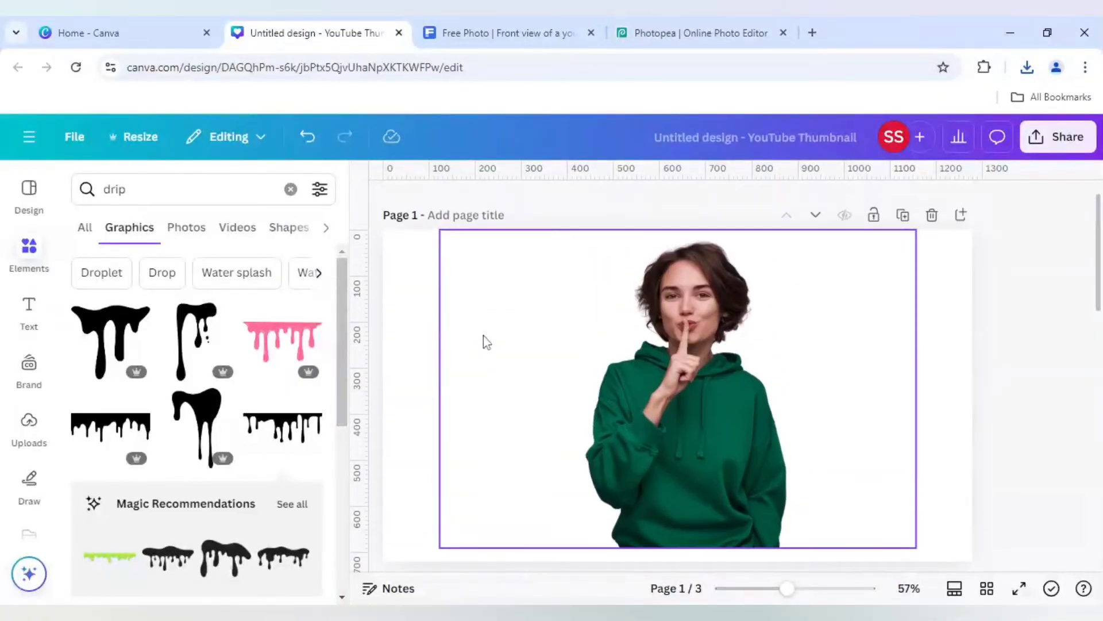
scroll(483, 332, down, 5)
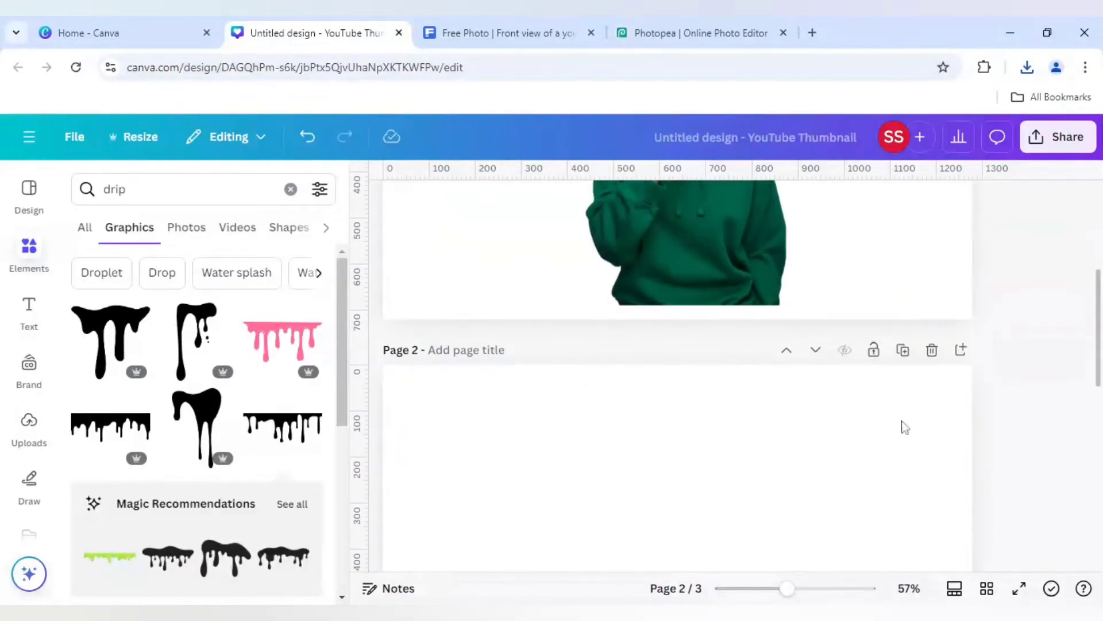
click(932, 350)
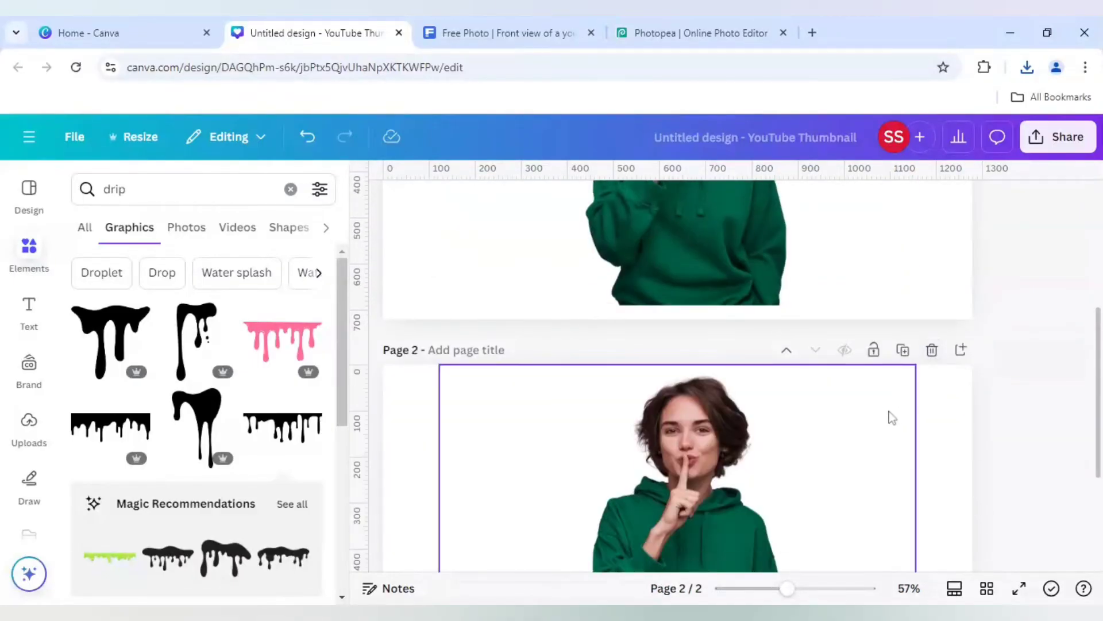
- Upload the exported drip-cutout PNG into Canva's Uploads
scroll(891, 416, up, 4)
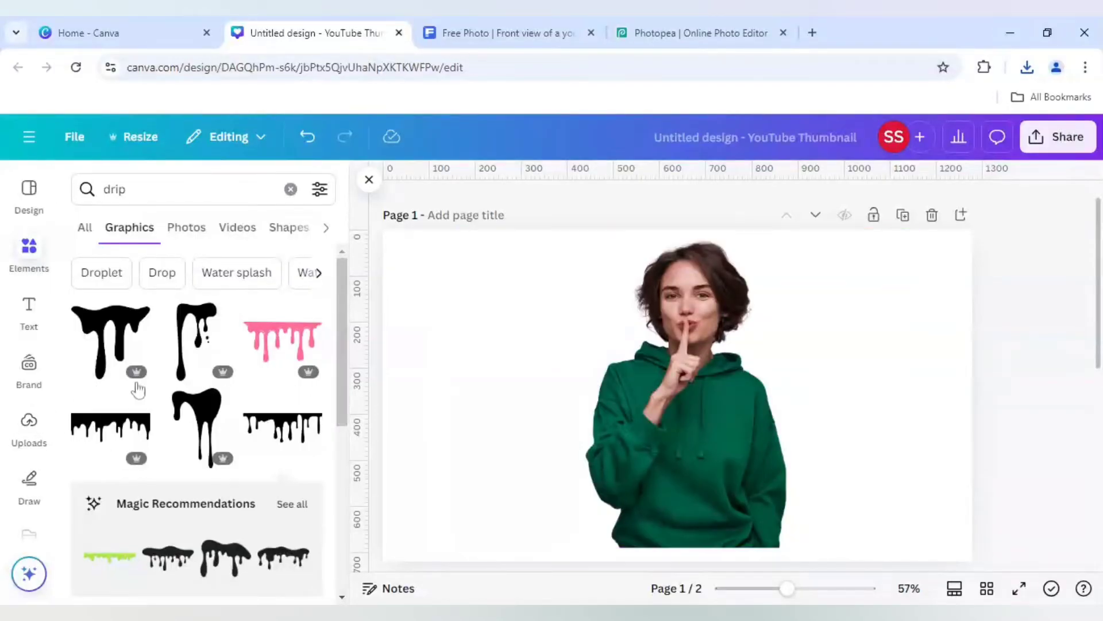
click(29, 429)
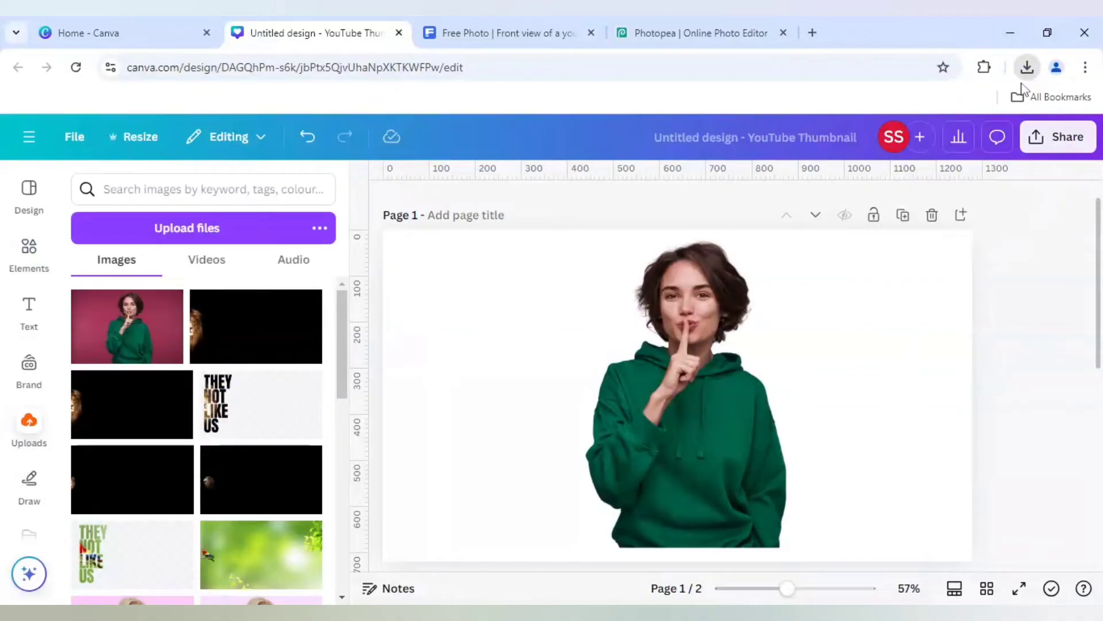
drag(1023, 88, 338, 330)
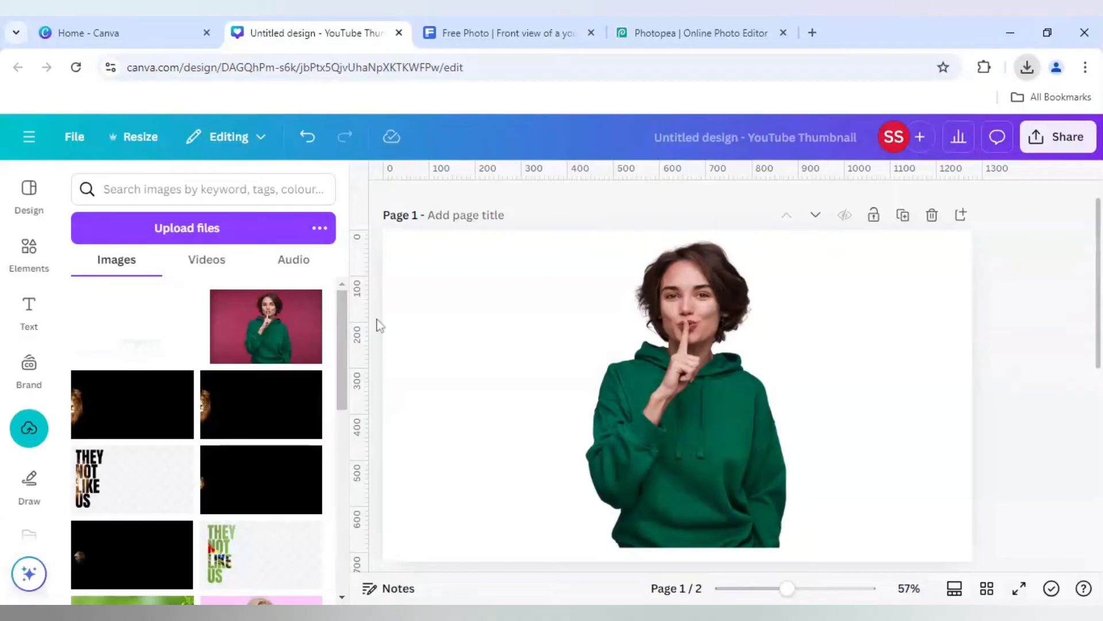
- Add the uploaded dark green drip image to page 1 and stretch it across the page
click(155, 333)
drag(631, 424, 534, 368)
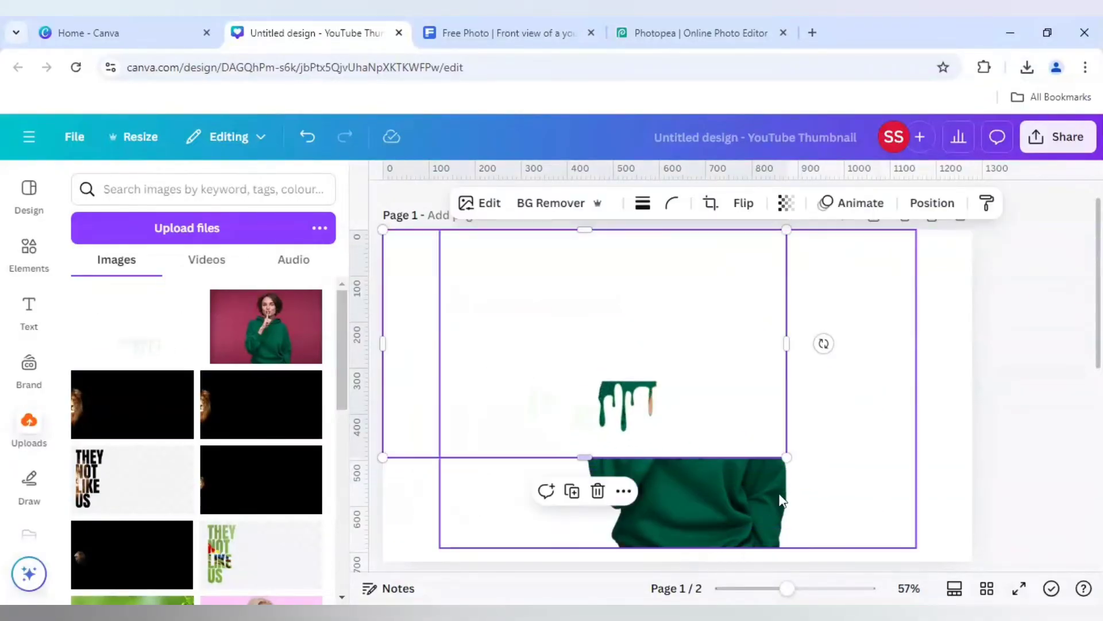
drag(862, 495, 973, 562)
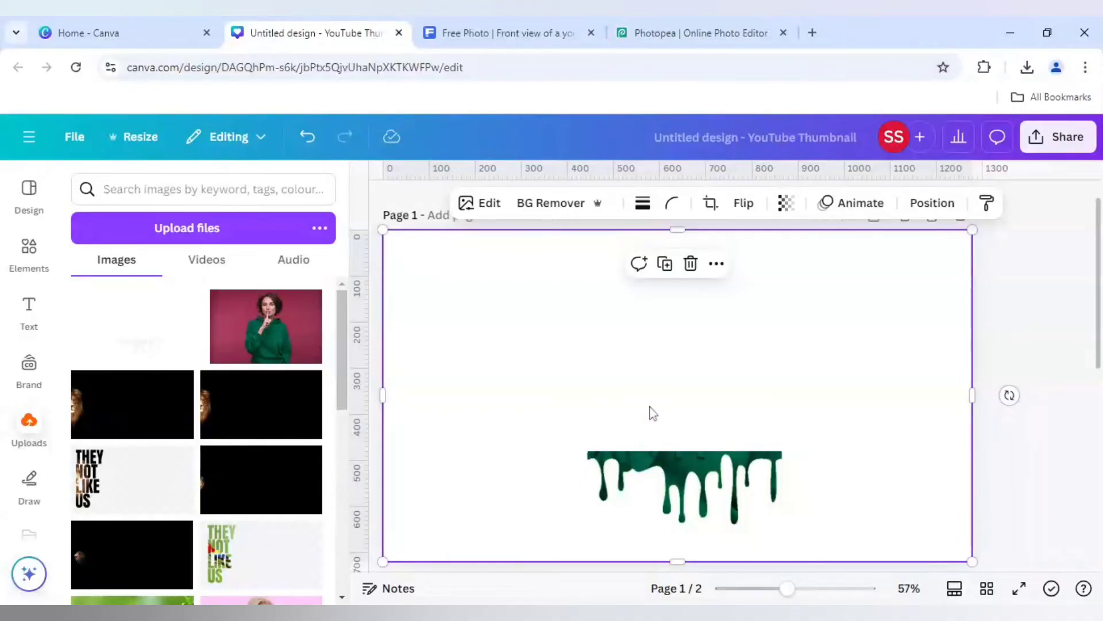
- Copy the woman in the green hoodie from page 2 and paste her onto page 1
scroll(653, 412, down, 5)
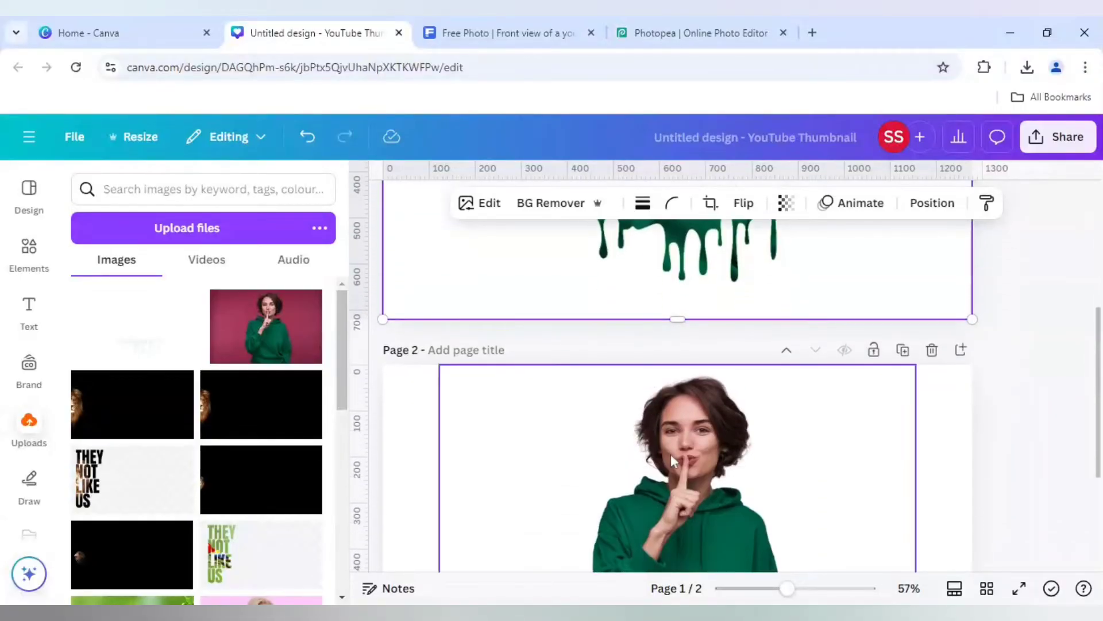
click(671, 454)
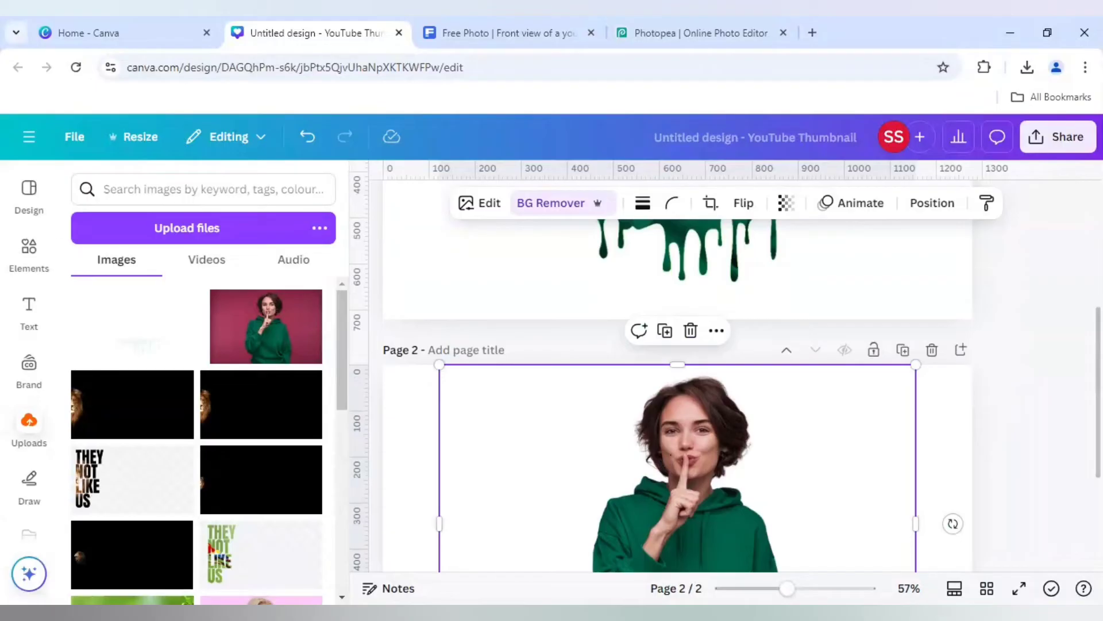
scroll(678, 370, up, 5)
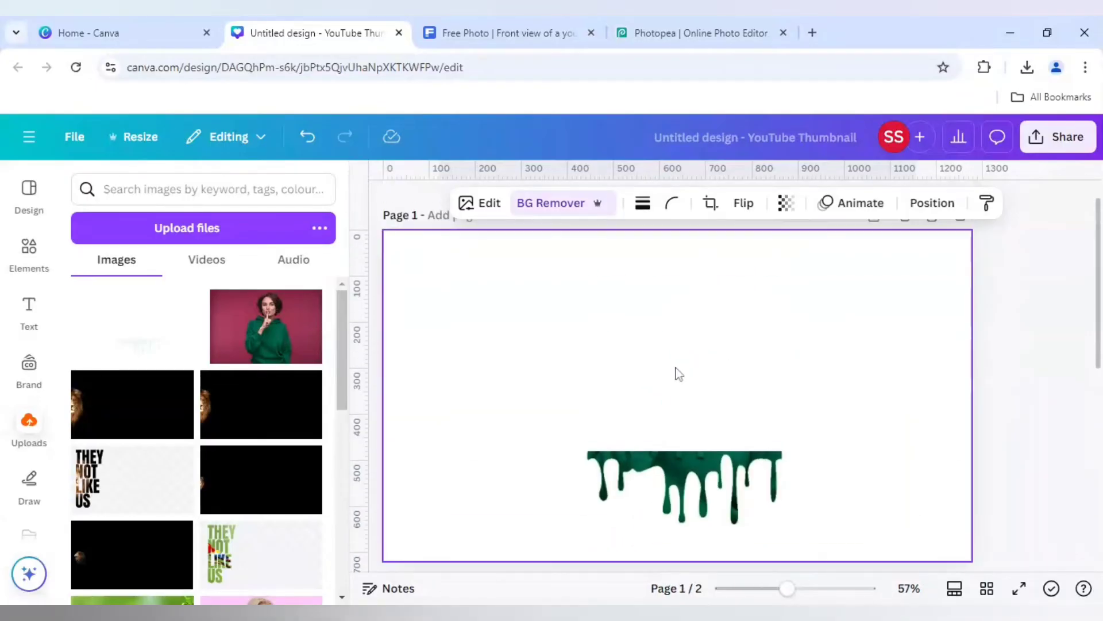
click(673, 387)
key(ctrl+v)
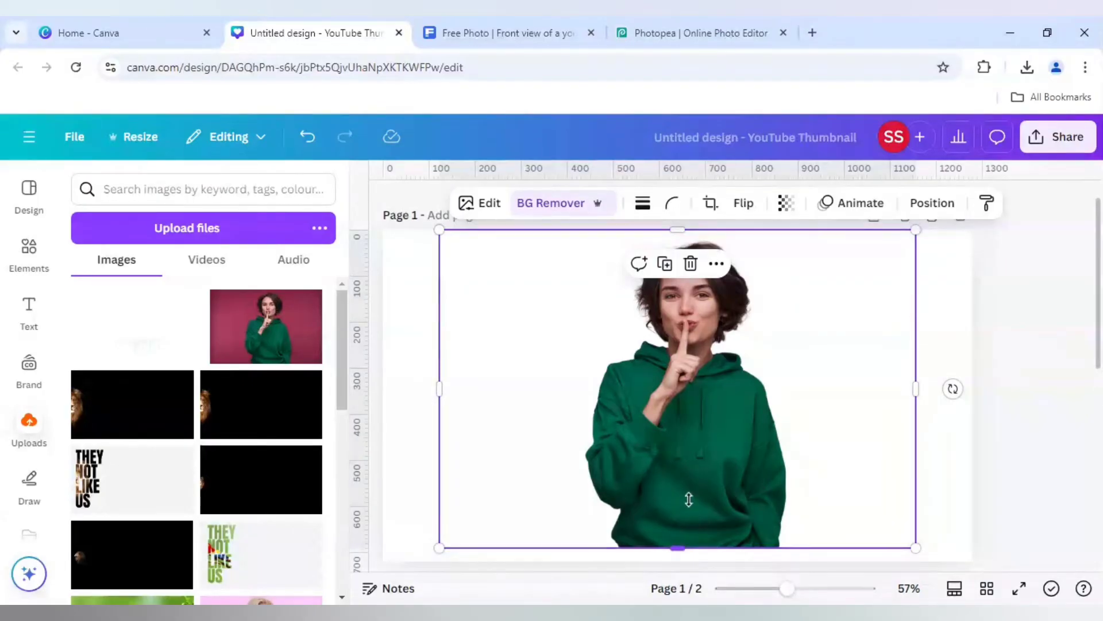
- Crop the woman photo's bottom edge to the hoodie hem so the drips appear to pour out
drag(689, 500, 694, 457)
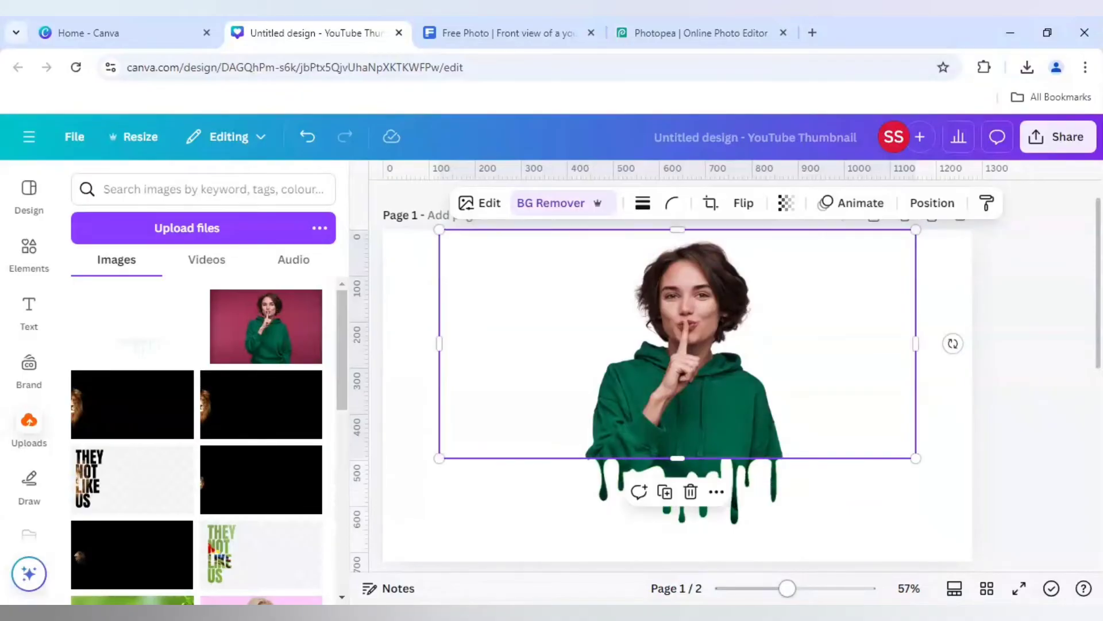
click(798, 591)
scroll(800, 553, down, 2)
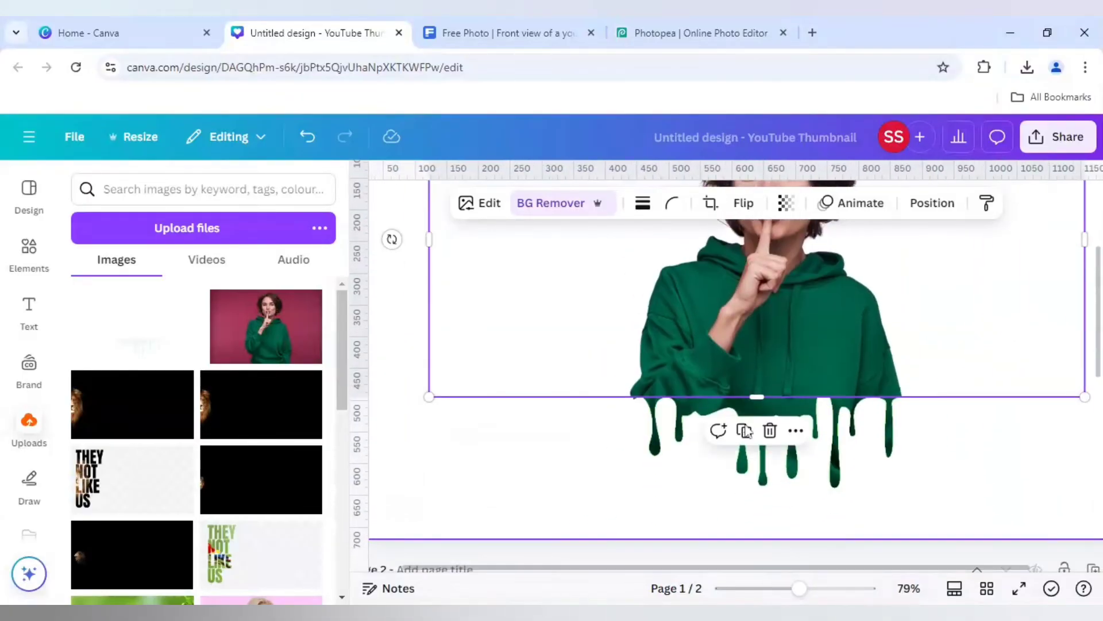
drag(757, 397, 763, 391)
click(950, 448)
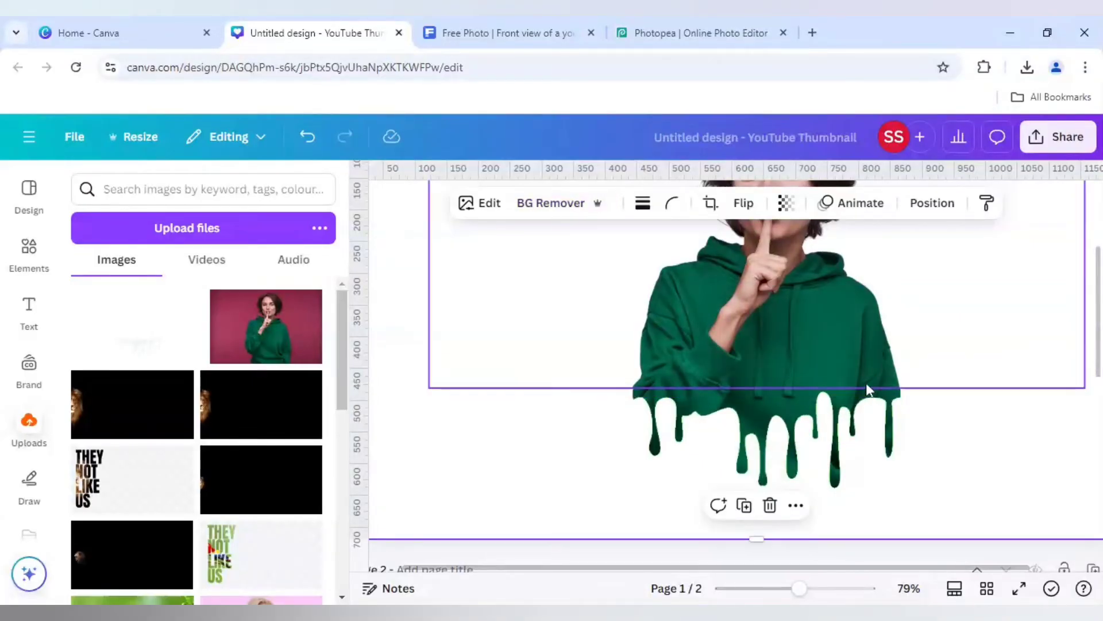
click(782, 381)
drag(751, 391, 752, 391)
click(939, 443)
click(776, 357)
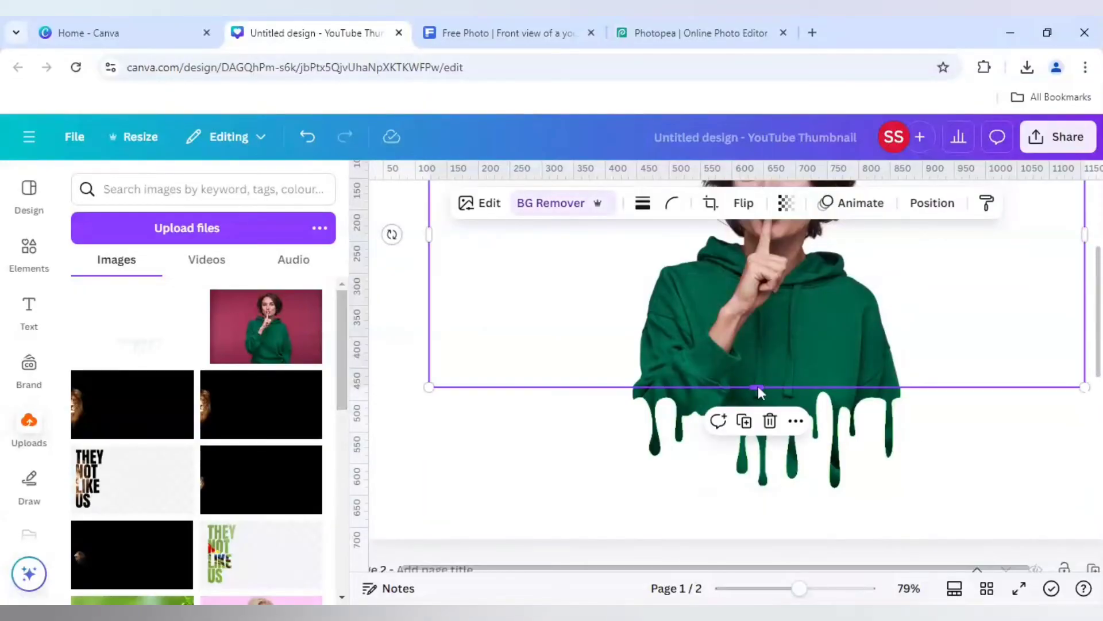
drag(758, 388, 759, 389)
click(467, 462)
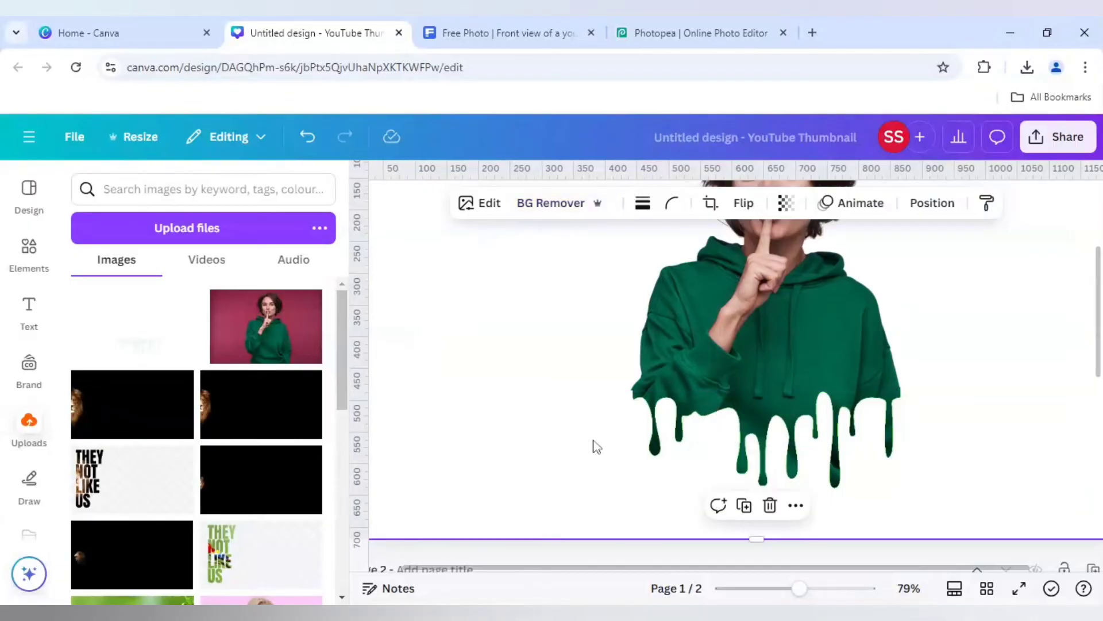
- Trim the empty left part of the photo and zoom back out to the whole page
click(650, 386)
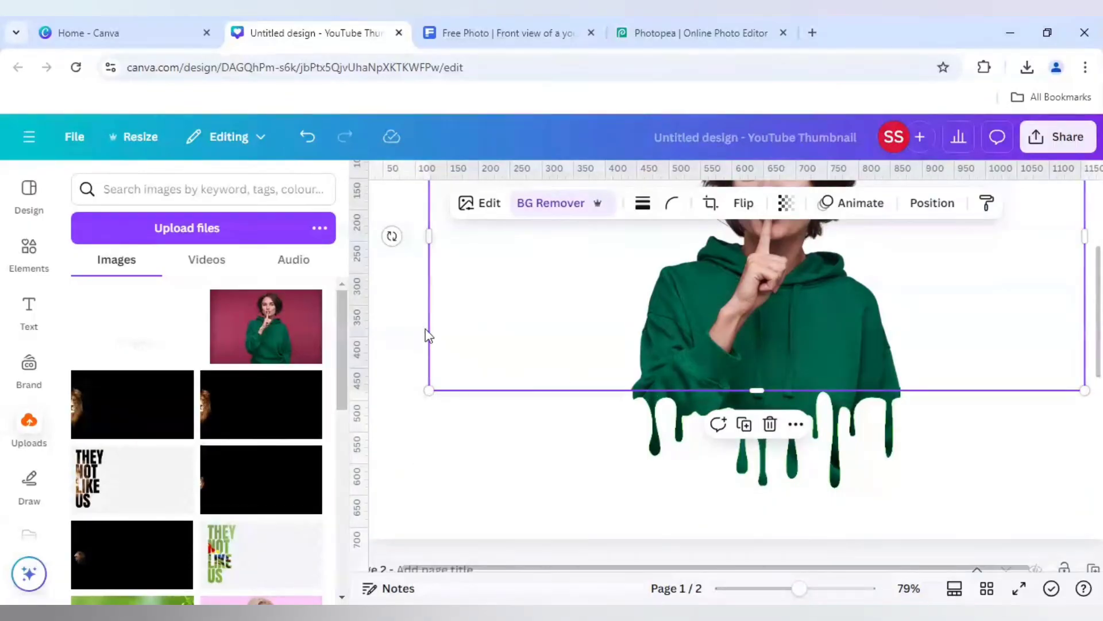
drag(486, 349, 630, 371)
click(475, 432)
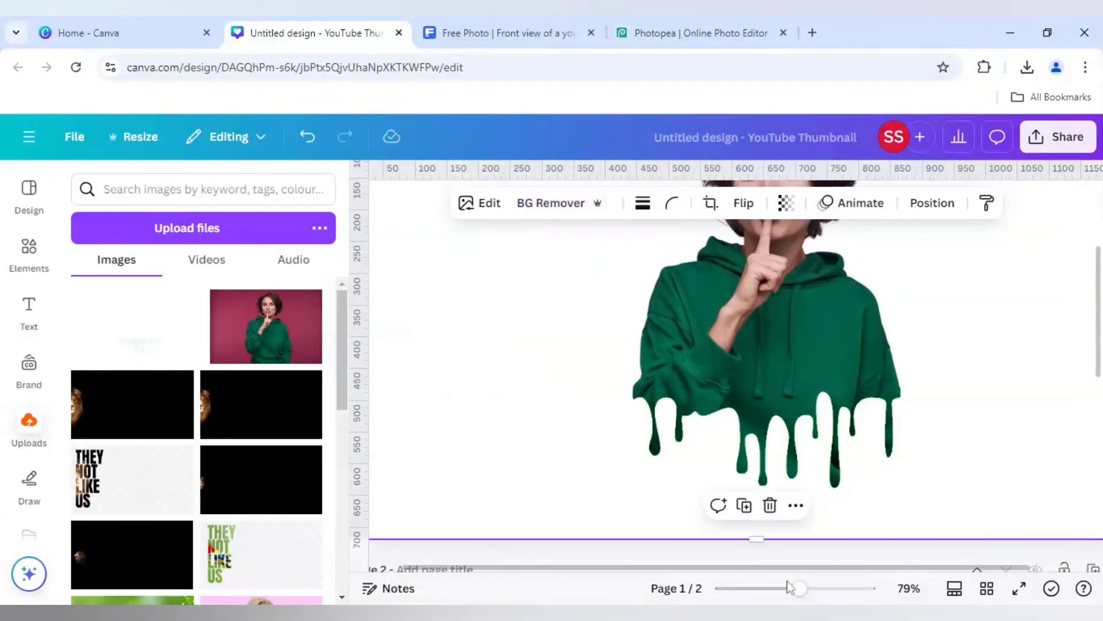
drag(799, 589, 777, 591)
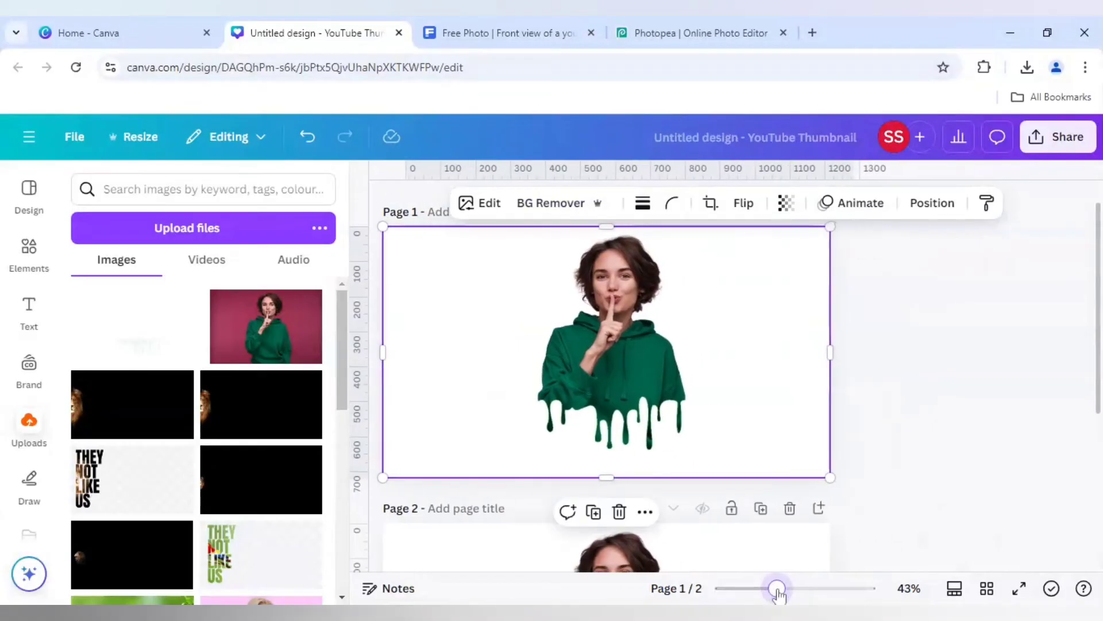
- Deselect everything and delete the leftover Page 2 with its trash icon
click(975, 463)
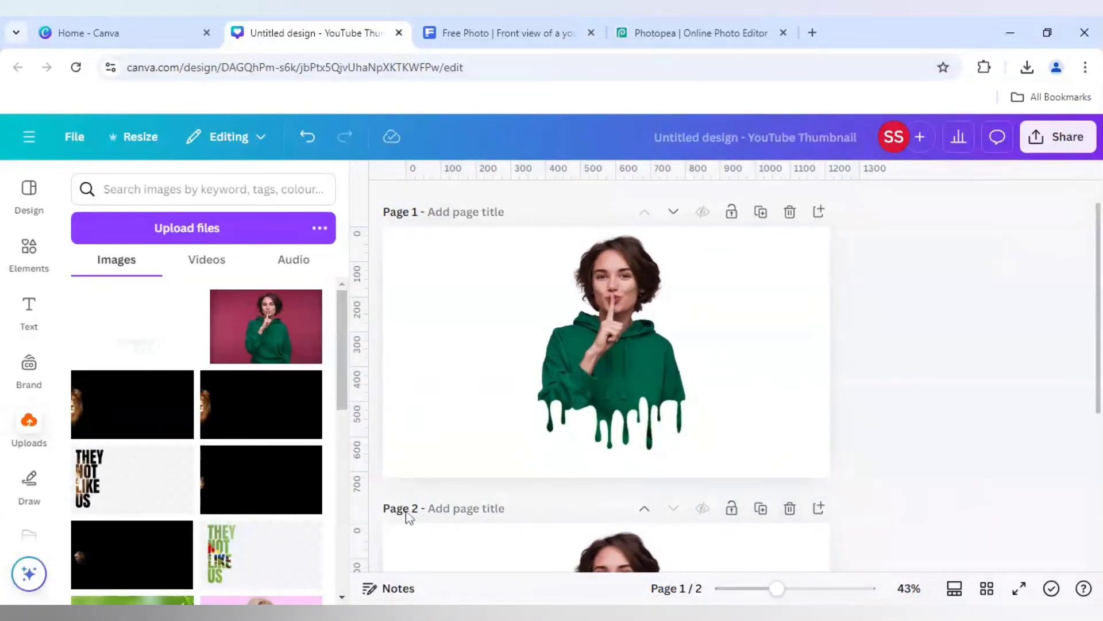
click(789, 508)
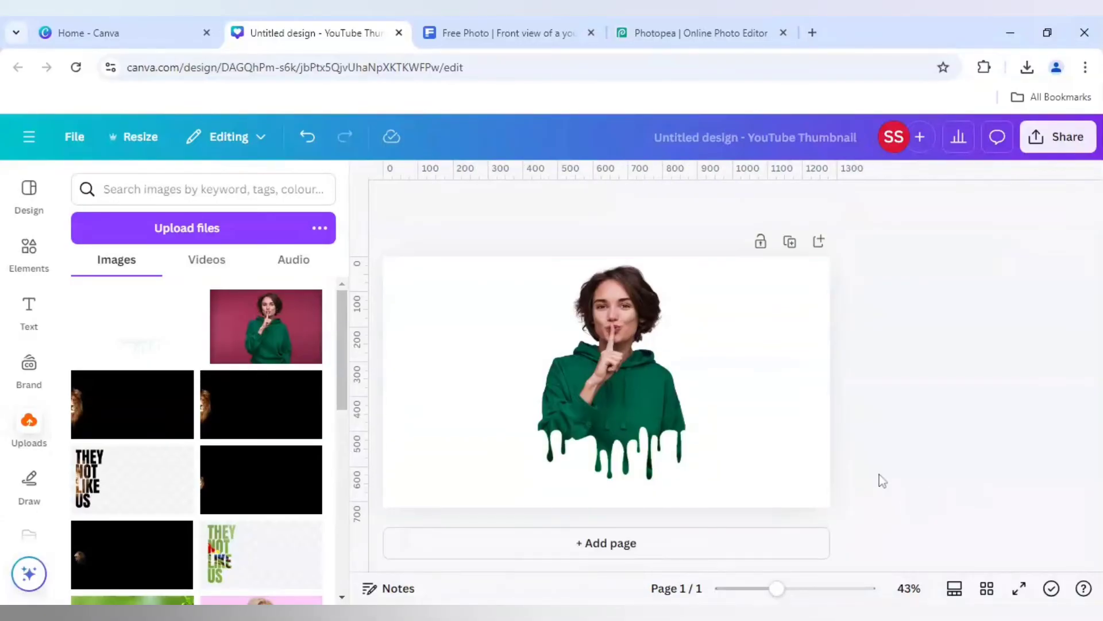
- Download the dripping-hoodie design through Share > Download as a 1280 × 720 PNG, then close the panel
click(1041, 141)
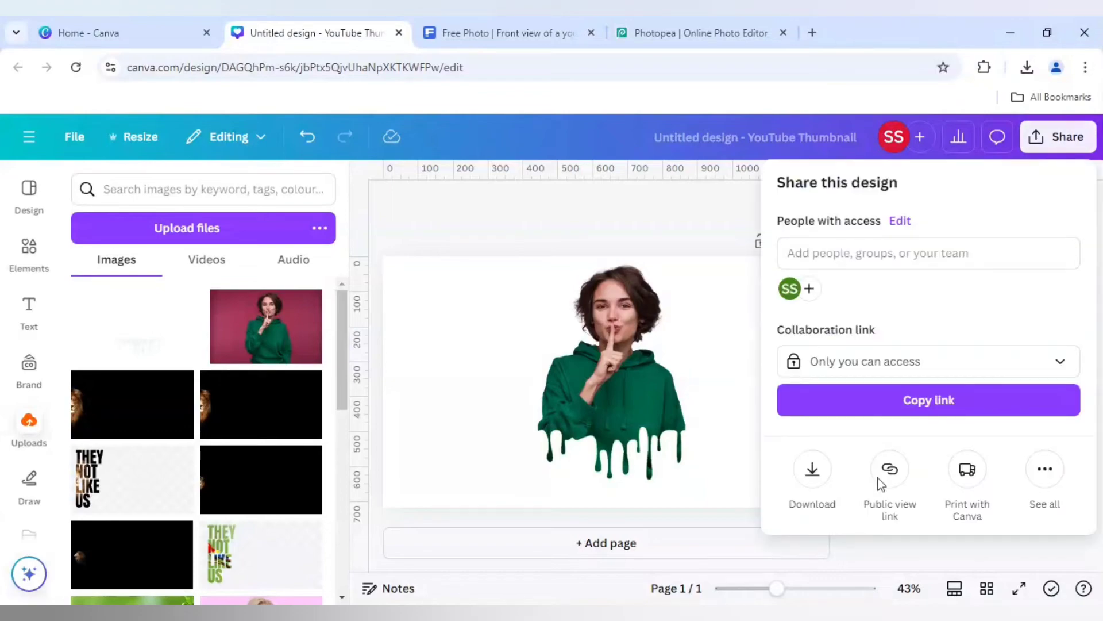
click(811, 477)
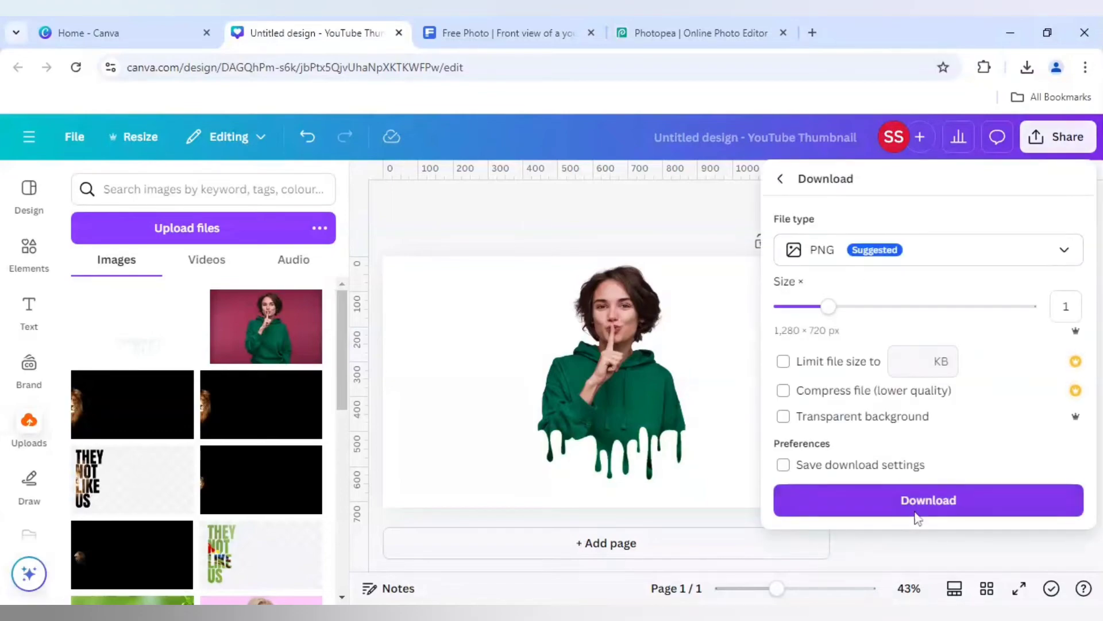
click(917, 514)
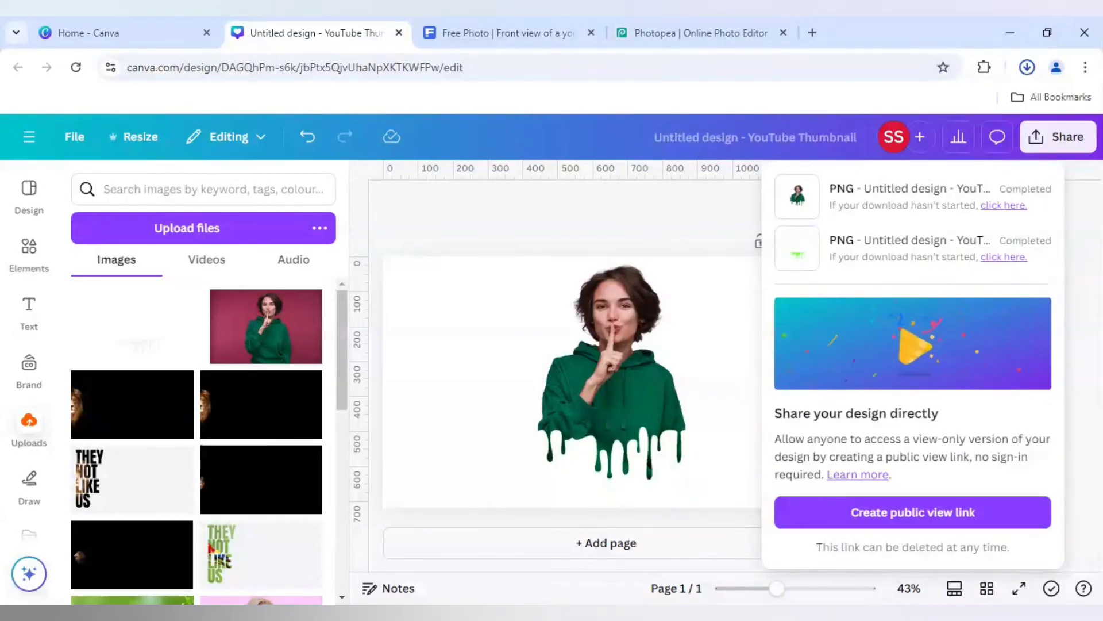
click(630, 219)
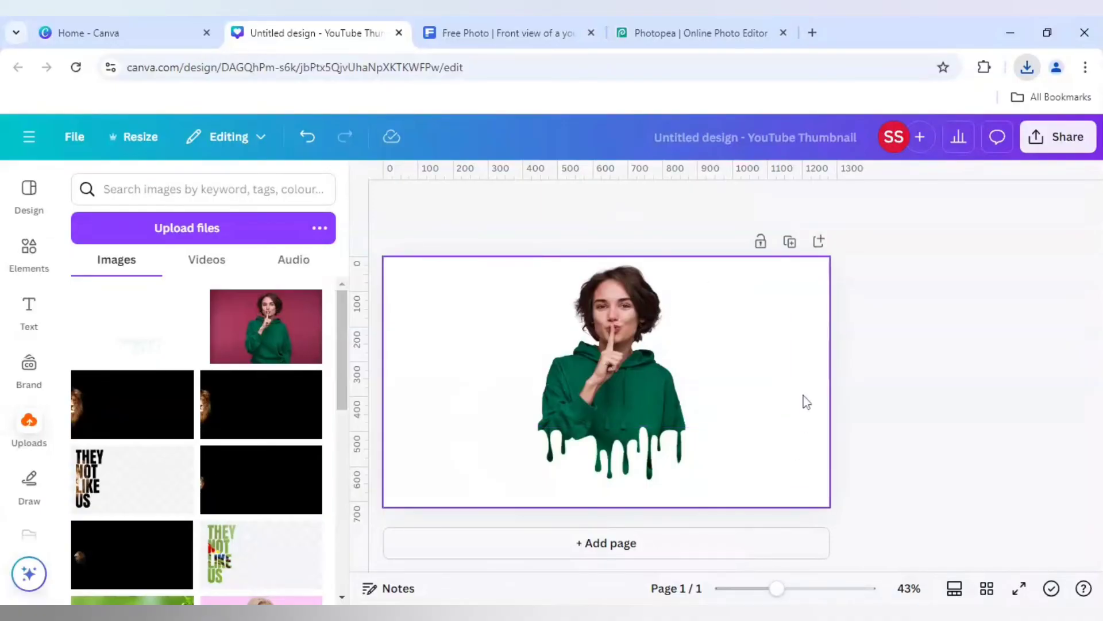
- Upload the downloaded dripping-hoodie image and add a new blank page
click(474, 338)
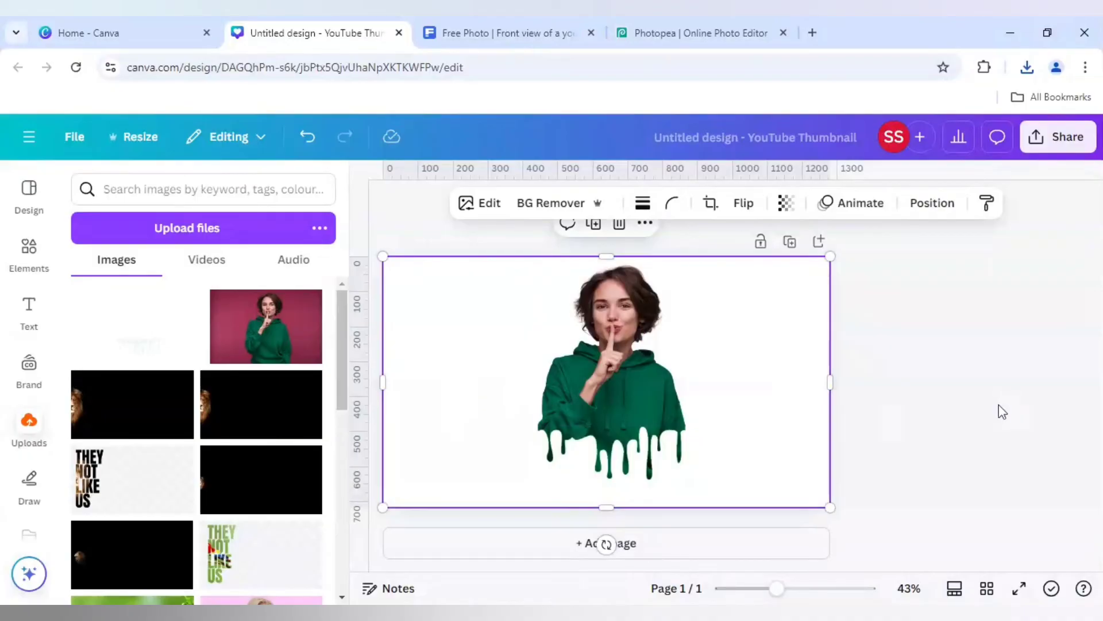
scroll(1003, 412, down, 1)
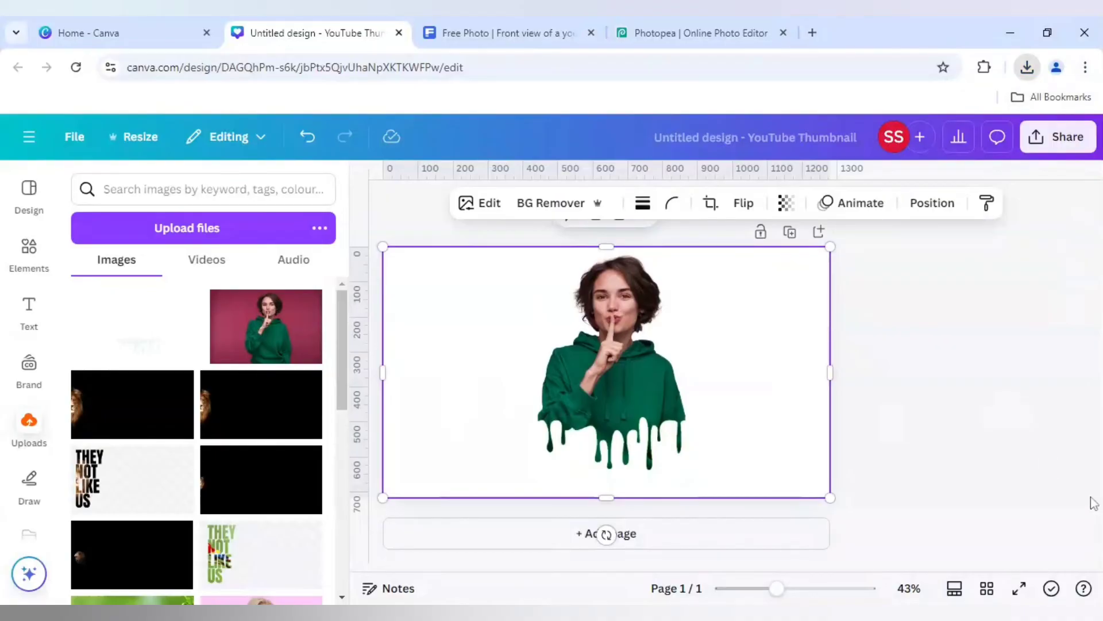
drag(1043, 462, 190, 403)
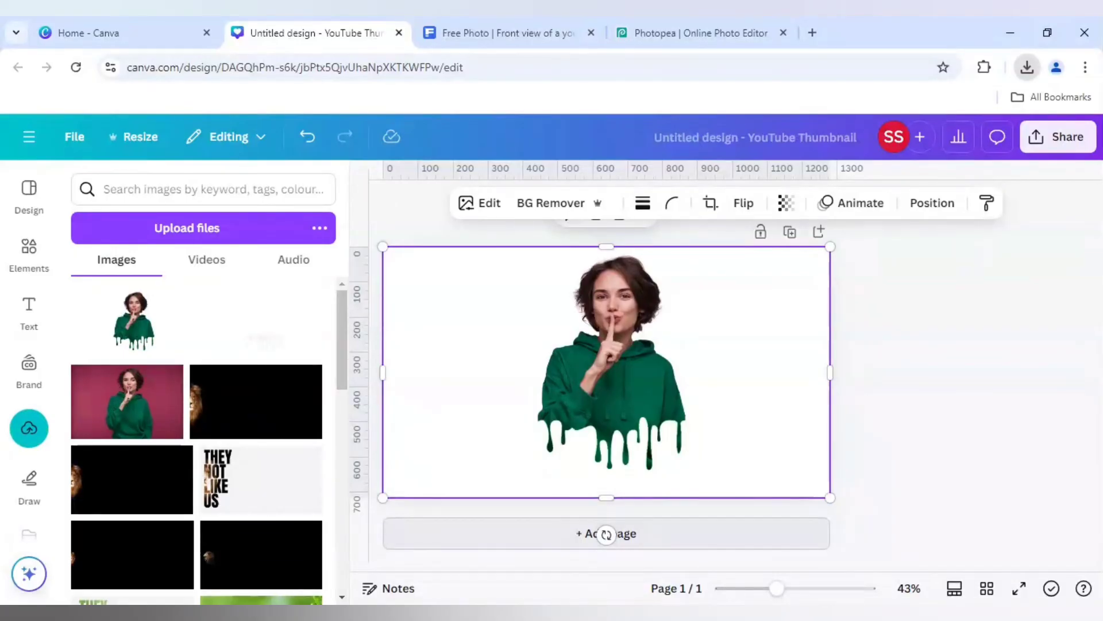
click(606, 533)
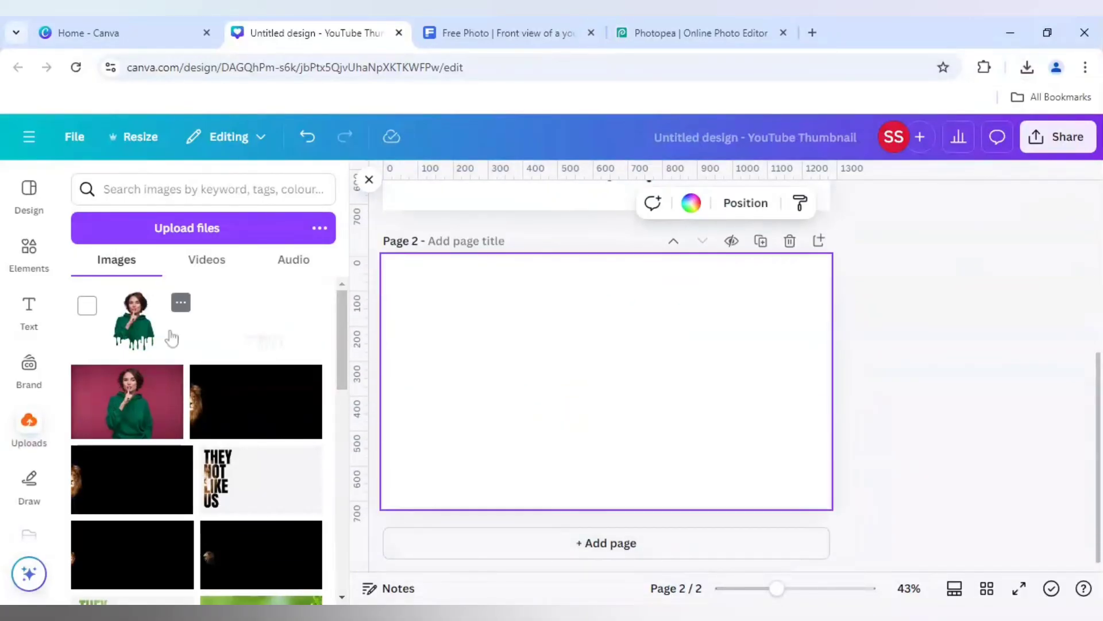
- Place the woman cut-out on Page 2, enlarge it to near full height, and crop its sides
click(136, 332)
drag(555, 396, 485, 357)
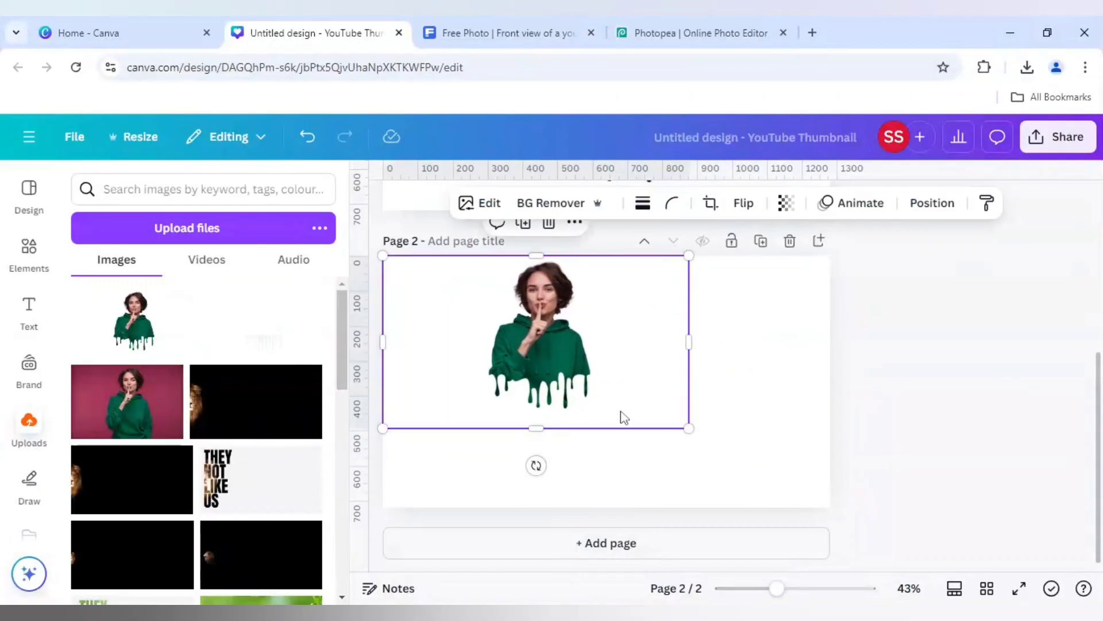
drag(691, 430, 829, 505)
drag(831, 381, 761, 382)
drag(454, 384, 486, 384)
- Give Page 2's background a circular gradient from white to green #01A26D
click(440, 365)
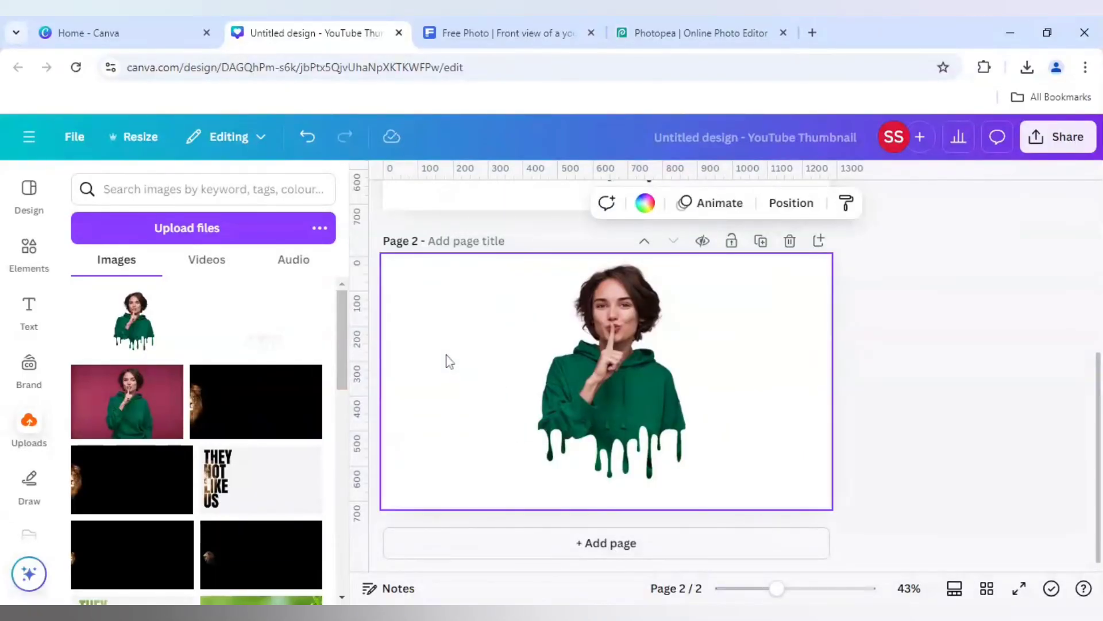
click(643, 207)
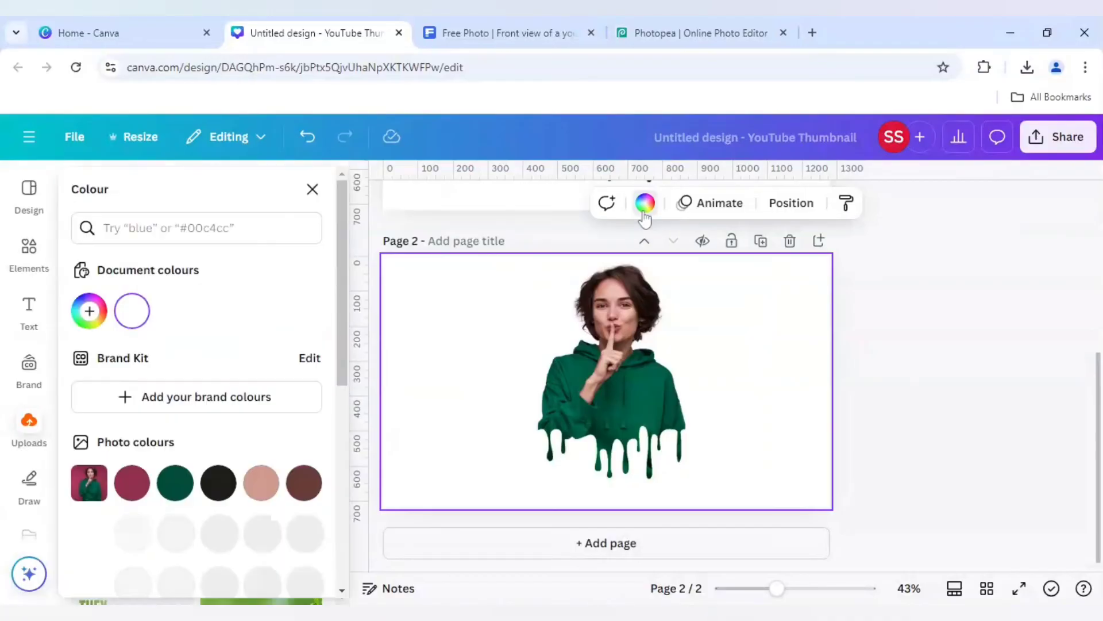
click(90, 312)
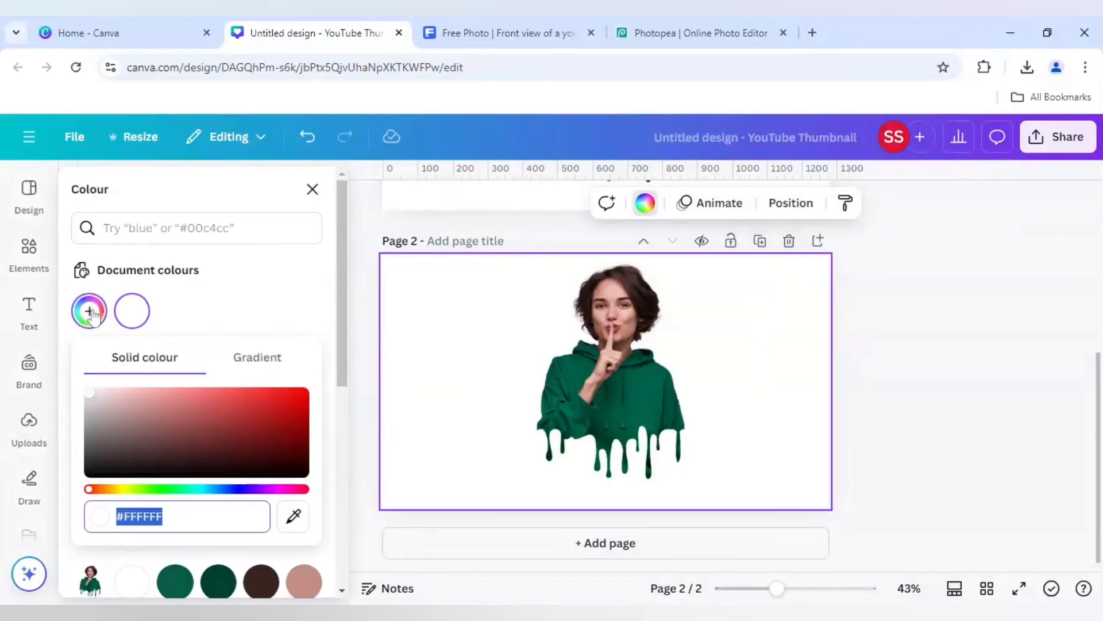
click(249, 362)
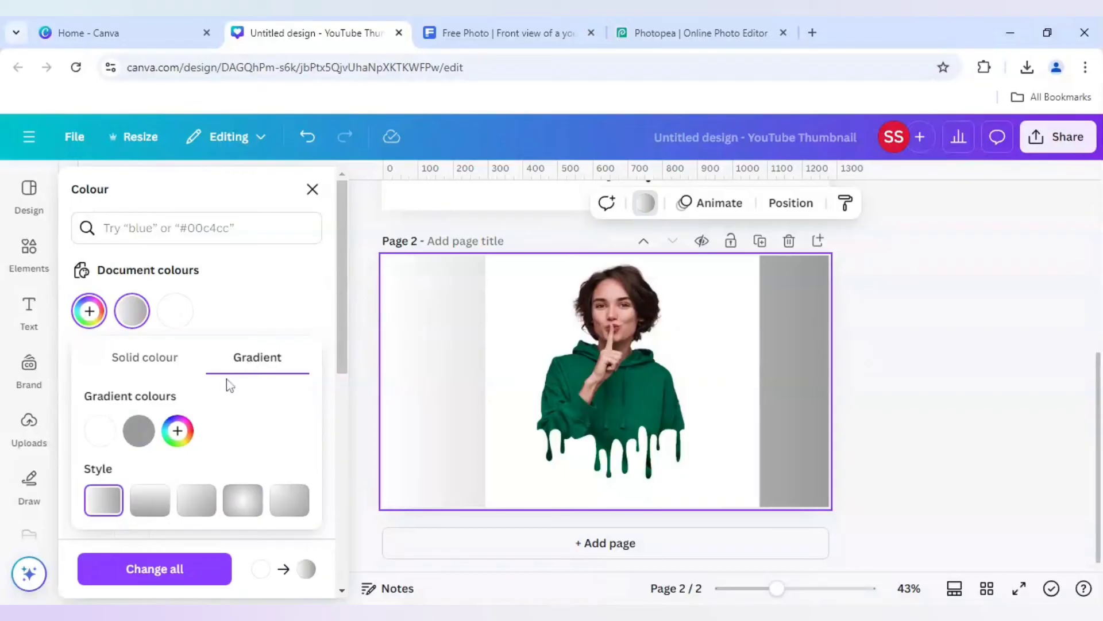
click(140, 432)
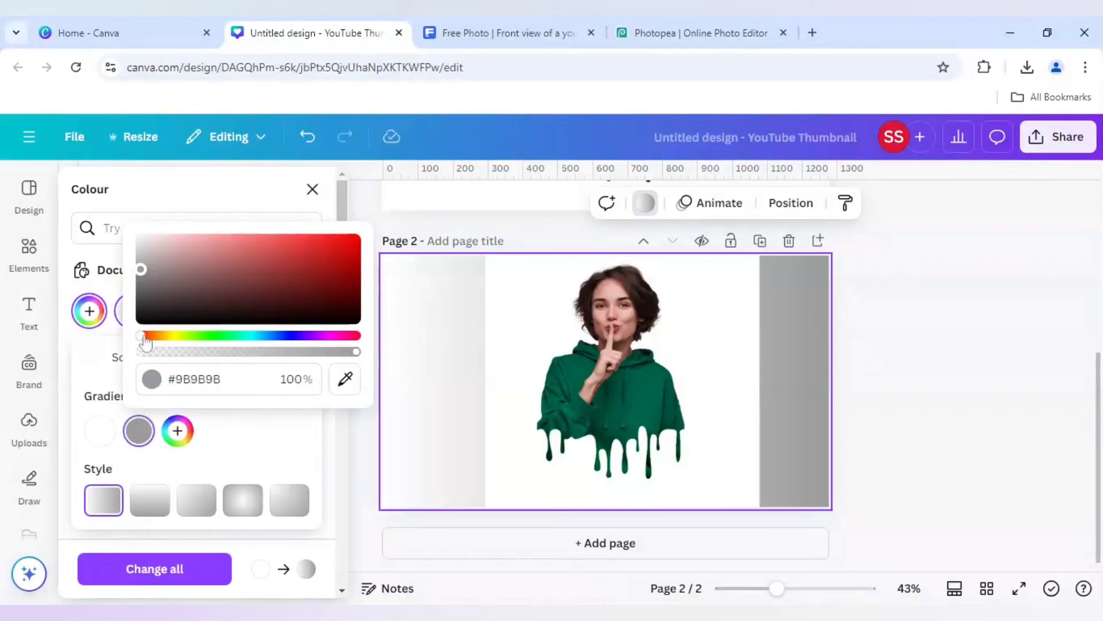
drag(145, 341, 237, 351)
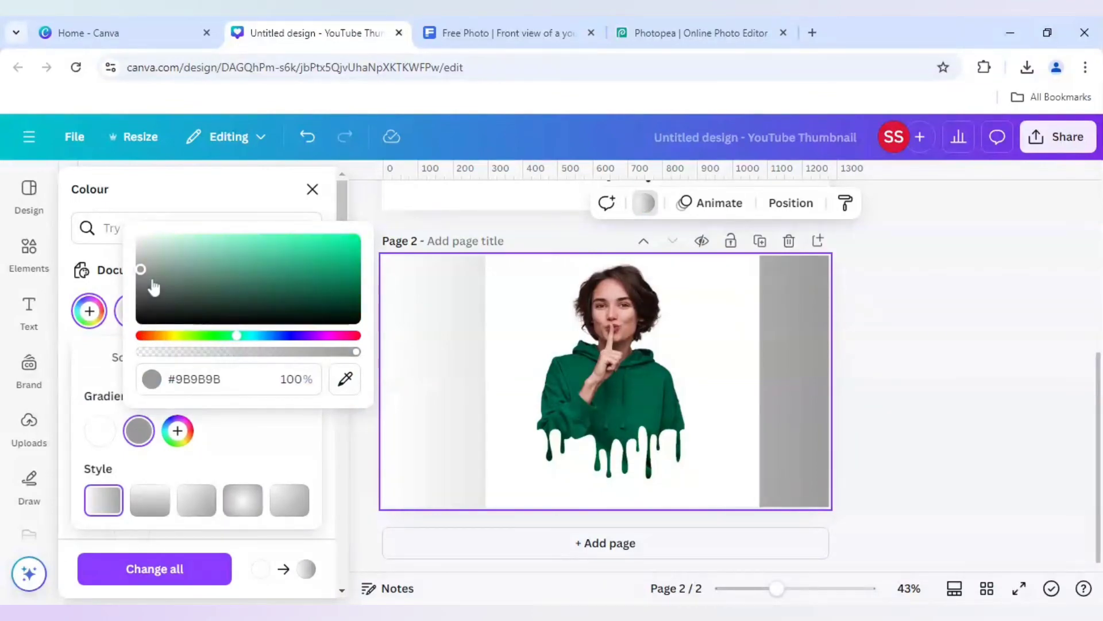
drag(140, 269, 357, 267)
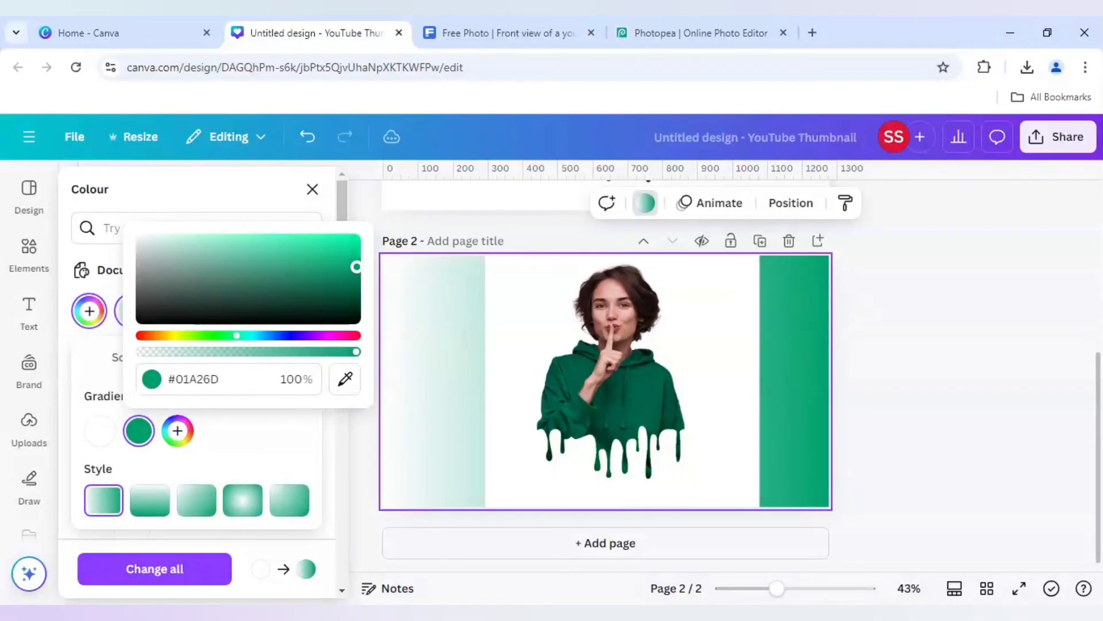
click(240, 513)
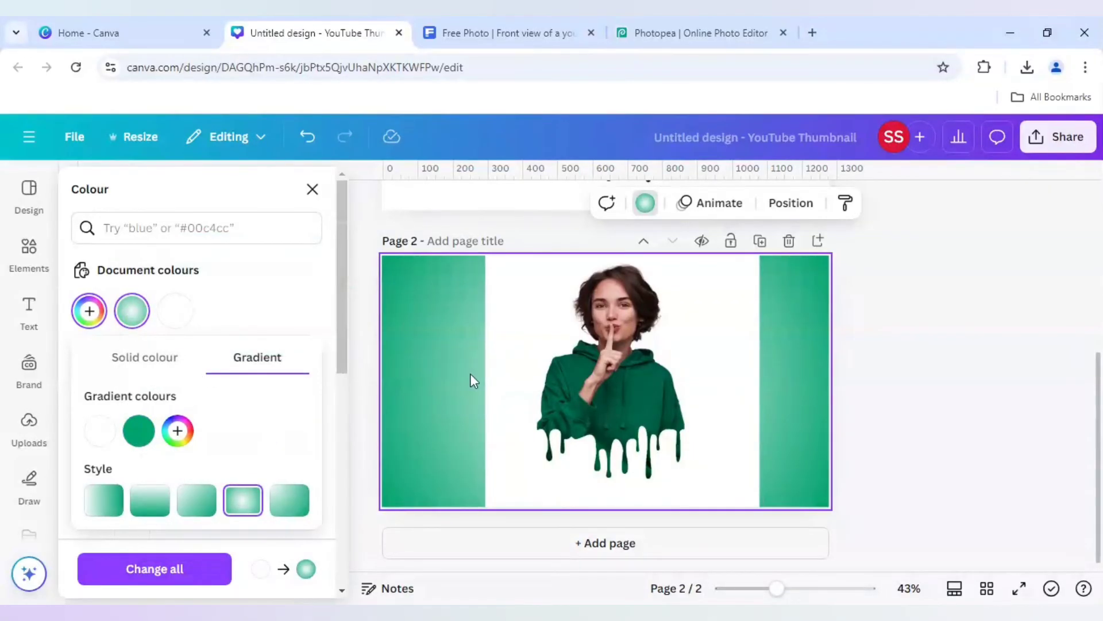
click(501, 389)
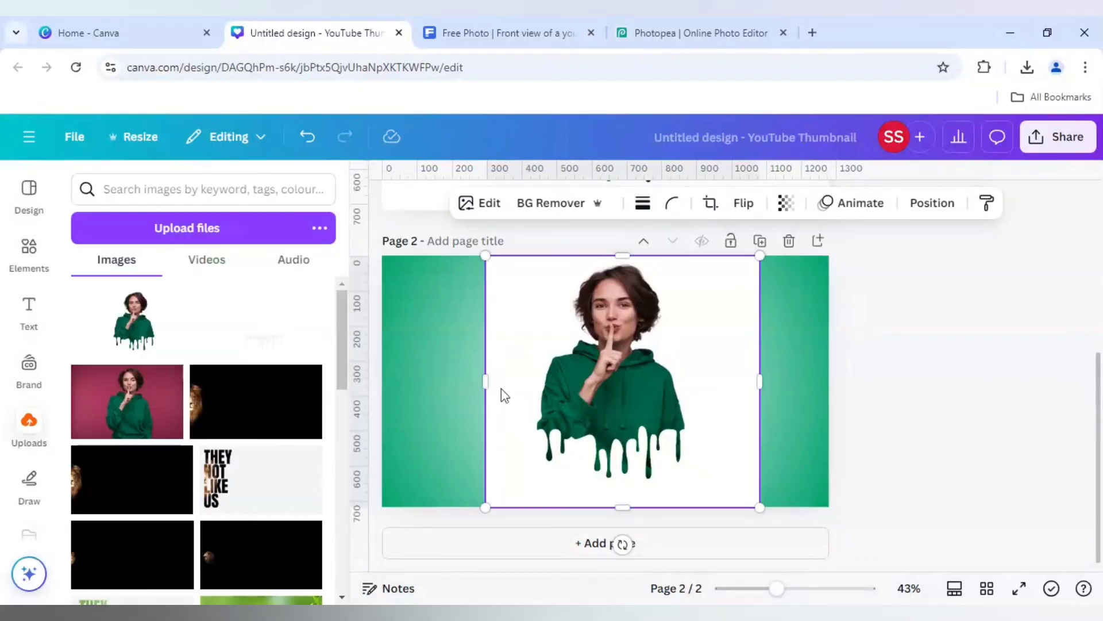
- Remove the photo's white background with BG Remover, then shrink and centre the woman on the gradient
click(556, 203)
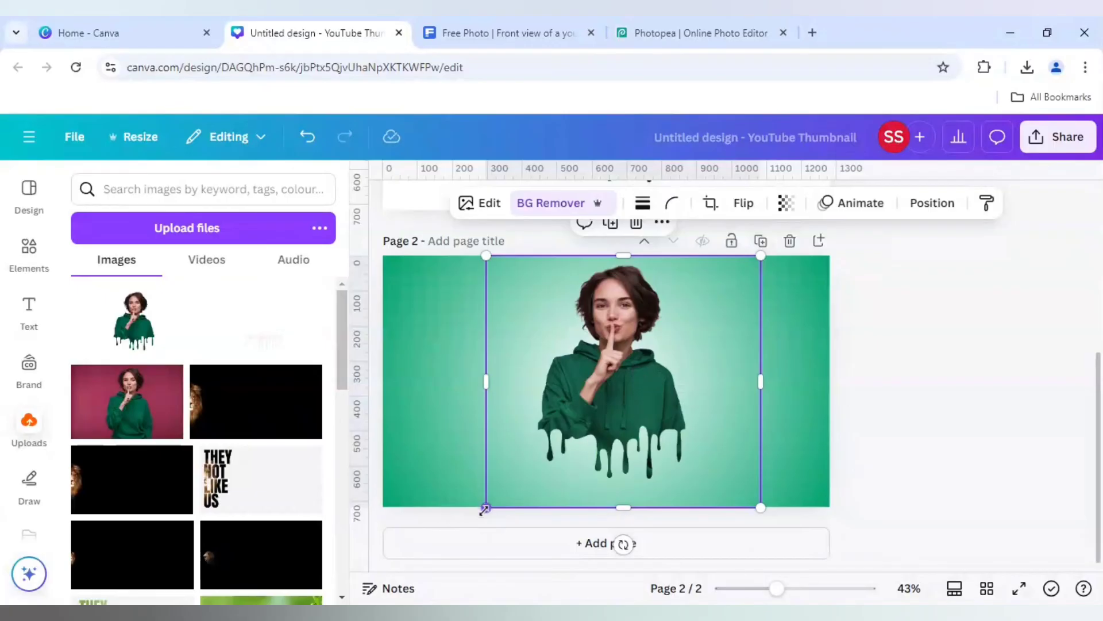
drag(486, 507, 500, 502)
drag(625, 436, 608, 430)
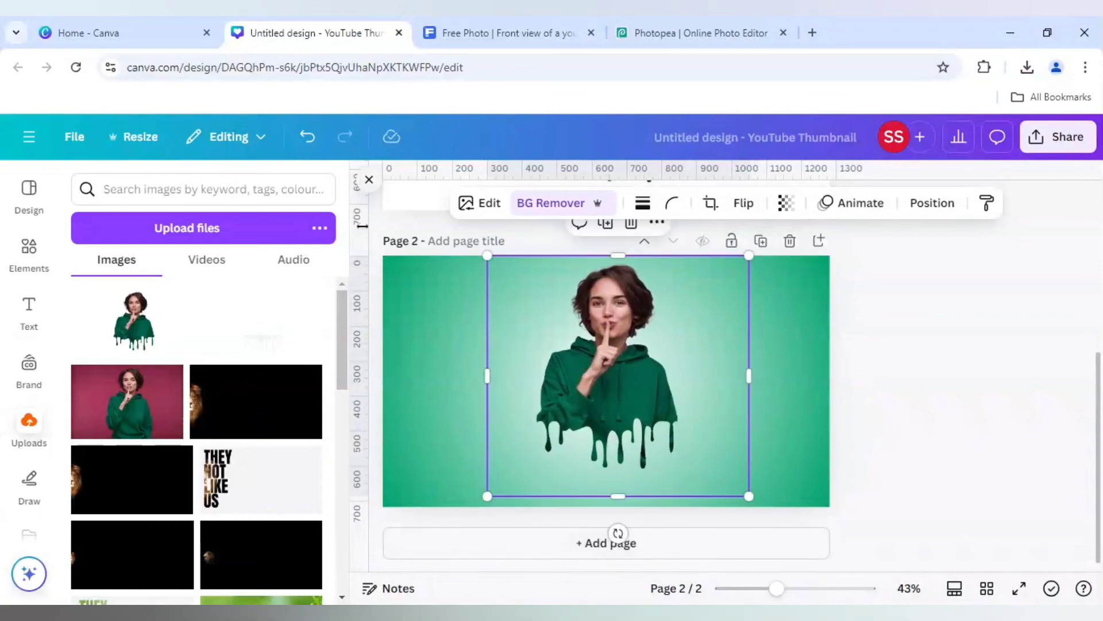
click(369, 194)
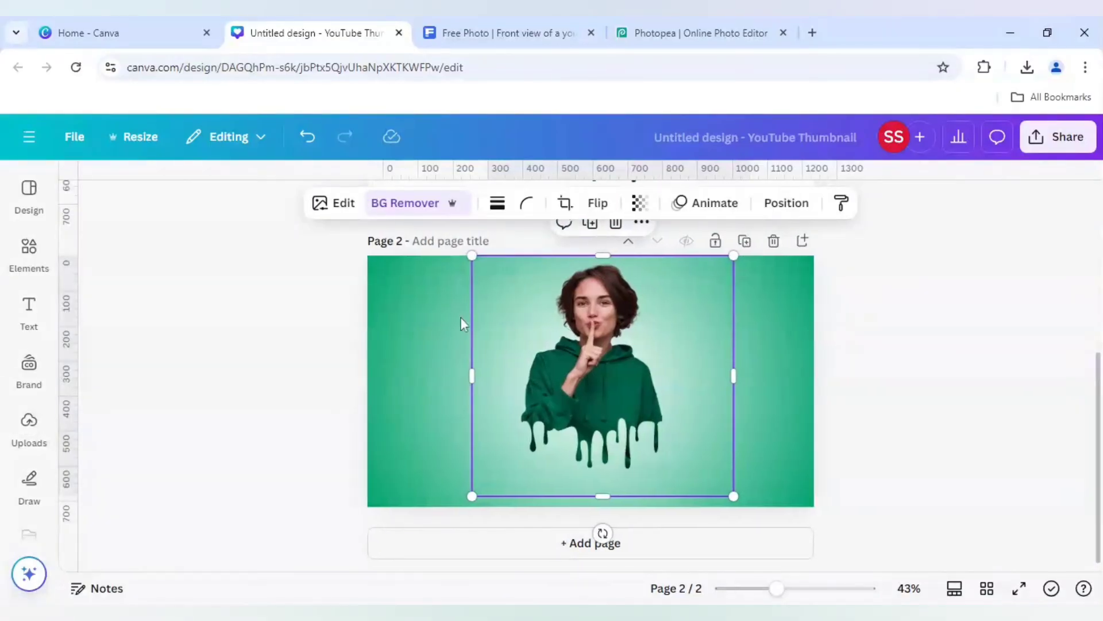
mouse_move(542, 371)
mouse_down()
mouse_move(526, 371)
mouse_move(539, 370)
mouse_up()
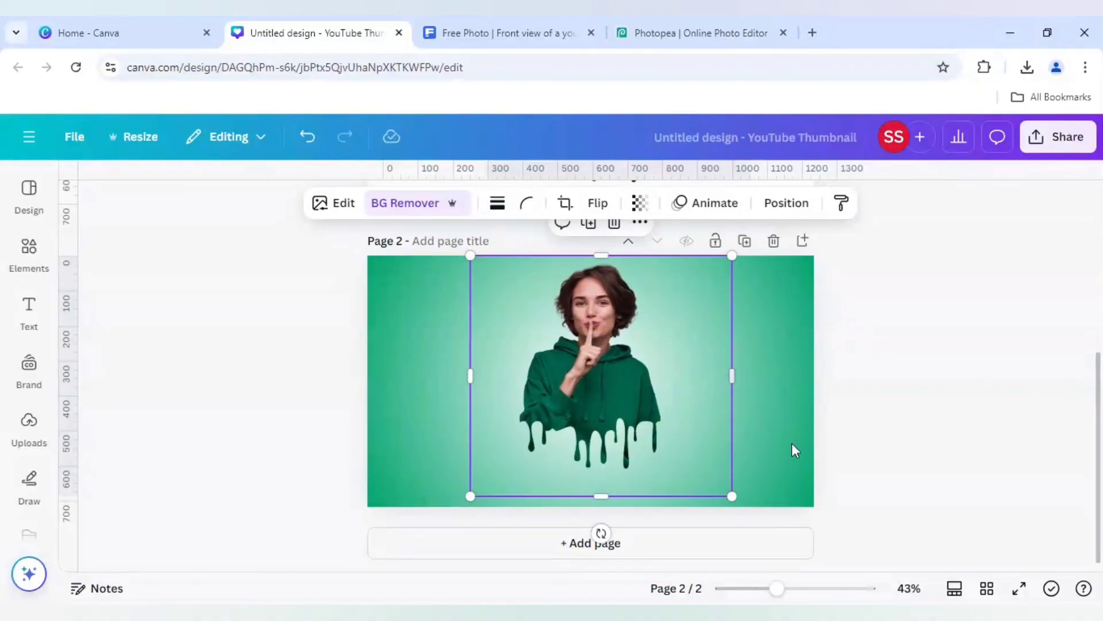
drag(777, 589, 776, 589)
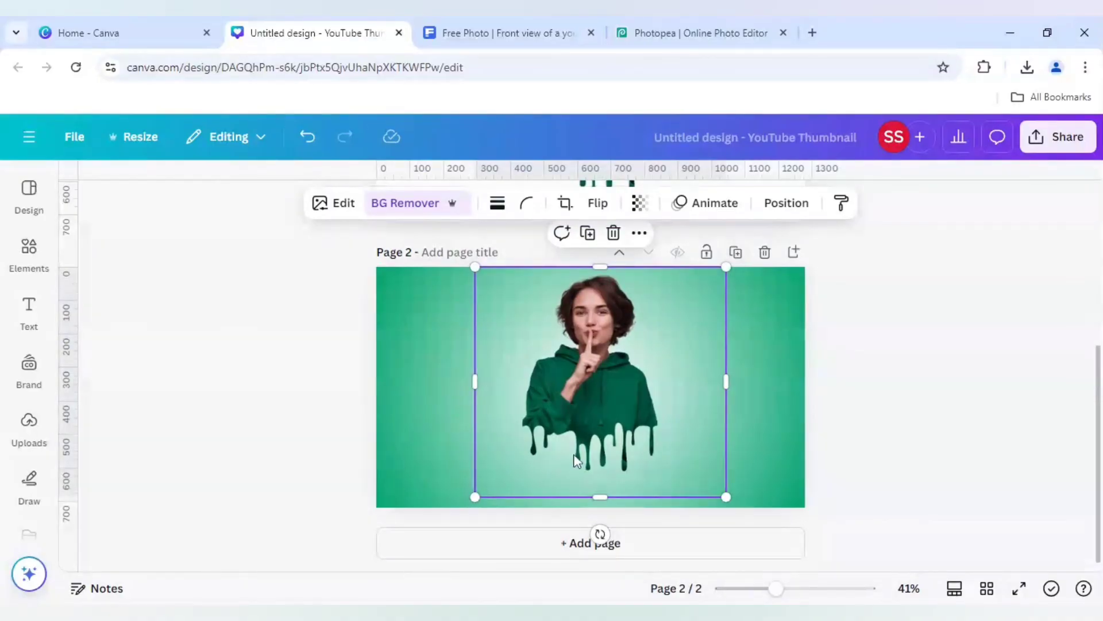
click(939, 471)
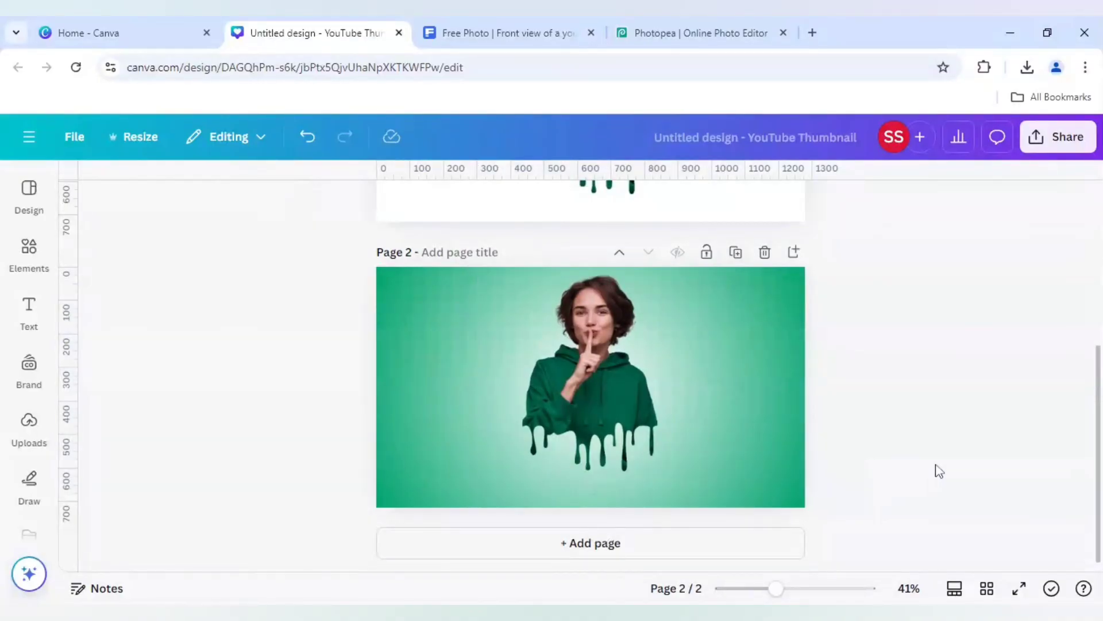
- Replace the 'drip' search in Elements with 'shadow' and filter to Graphics results
click(29, 253)
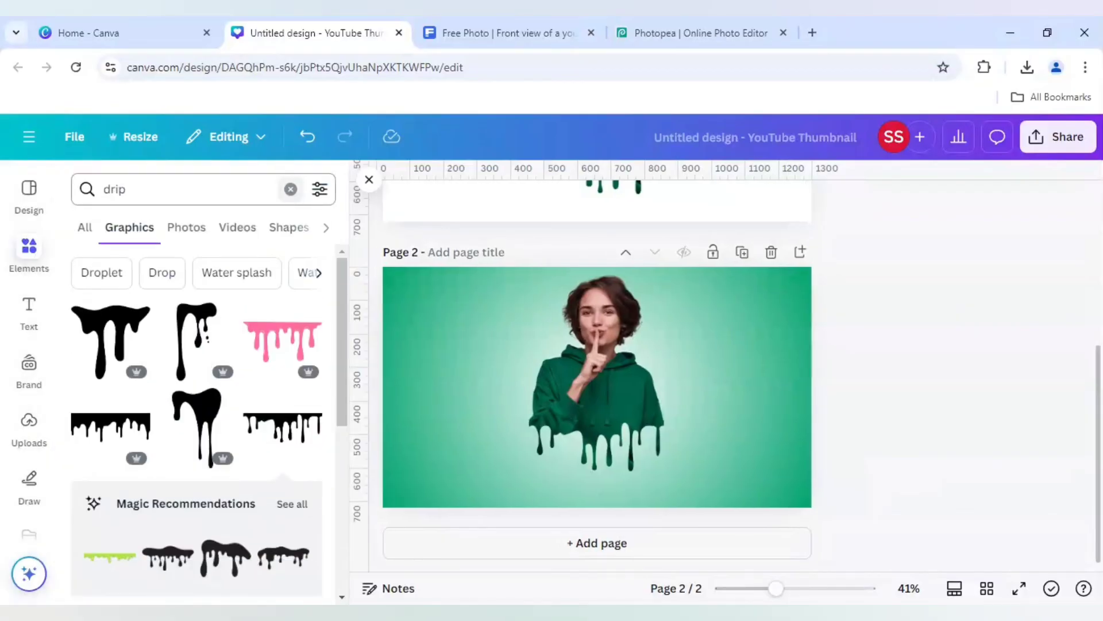
click(292, 195)
click(201, 189)
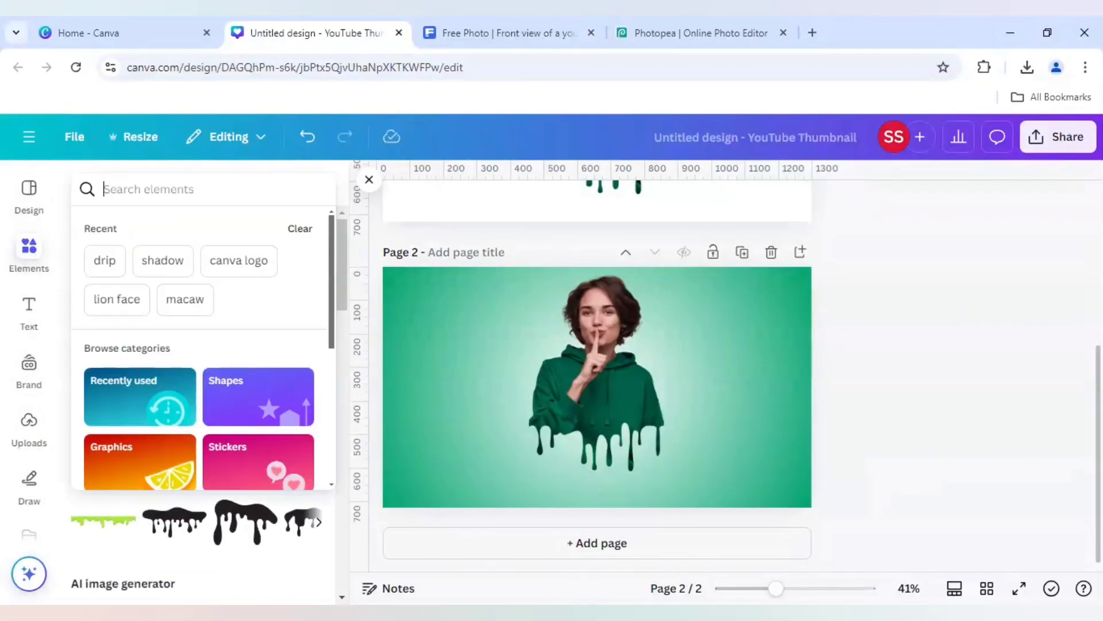
text(shad)
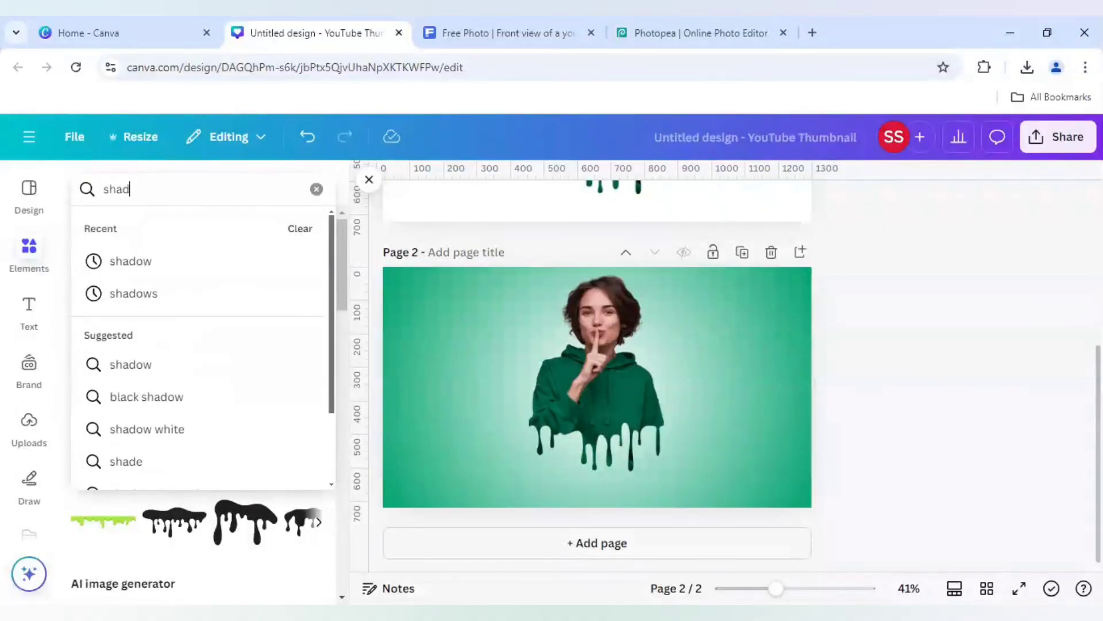
text(ow)
key(Return)
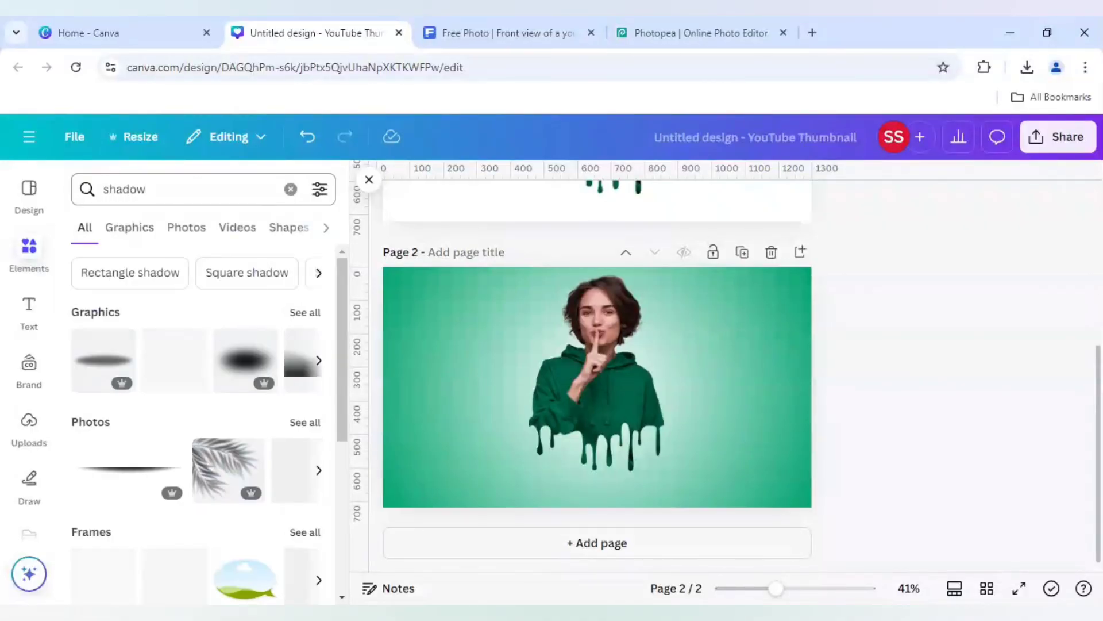
click(132, 228)
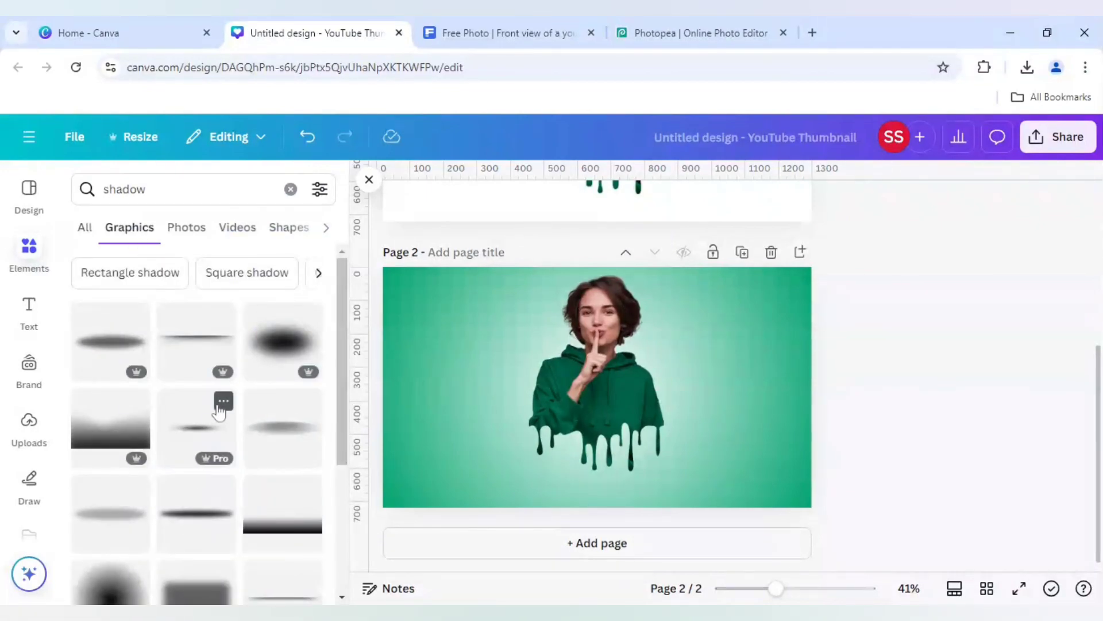
click(224, 400)
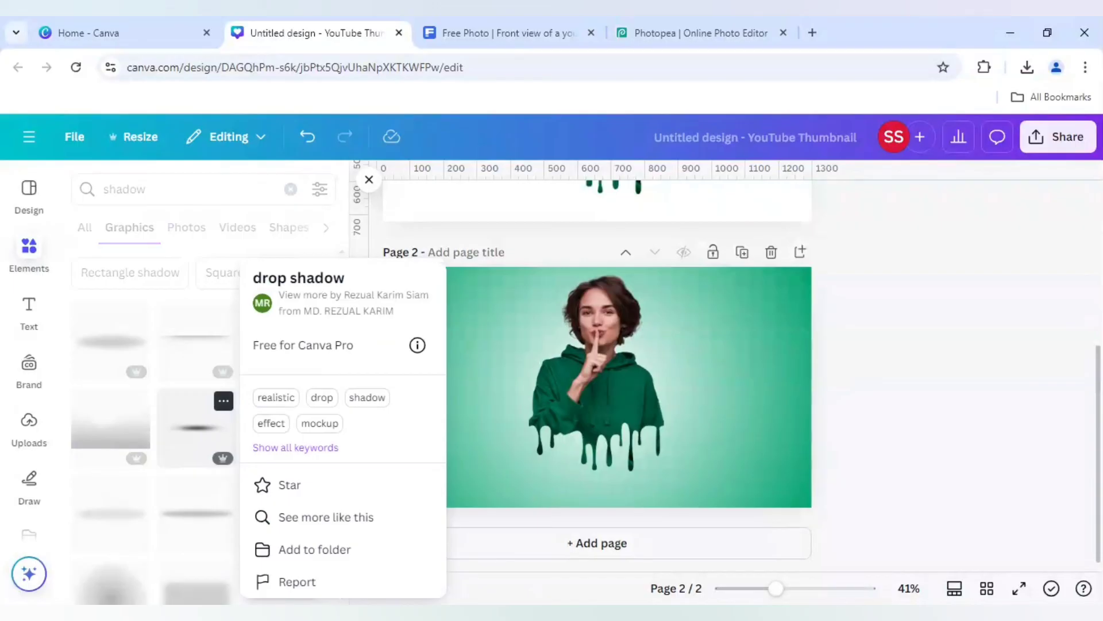
click(191, 436)
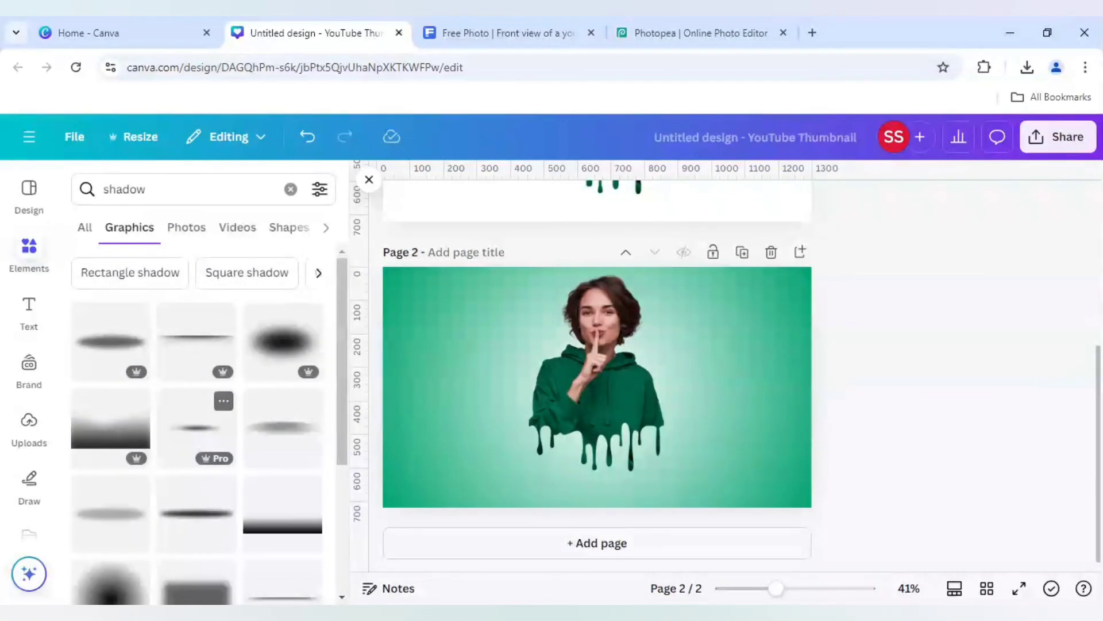
- Add the drop-shadow graphic, shrink it, and centre it just beneath the woman's drips
click(193, 434)
drag(599, 410, 619, 500)
drag(812, 461, 721, 473)
drag(626, 492, 648, 488)
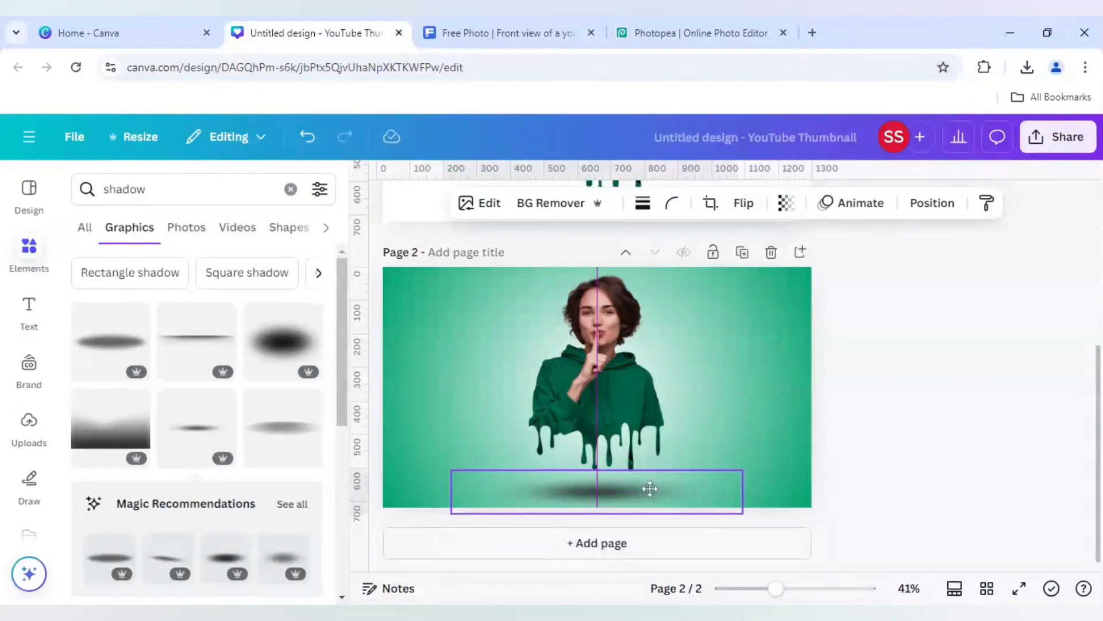
drag(650, 488, 650, 489)
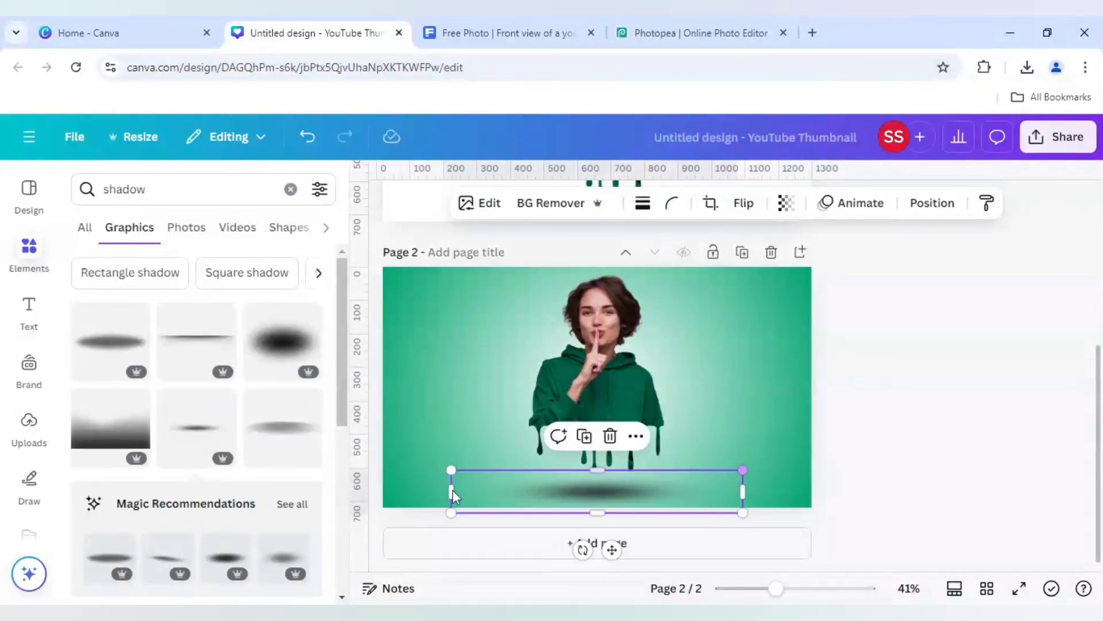
drag(451, 512, 488, 507)
drag(619, 488, 607, 491)
click(882, 440)
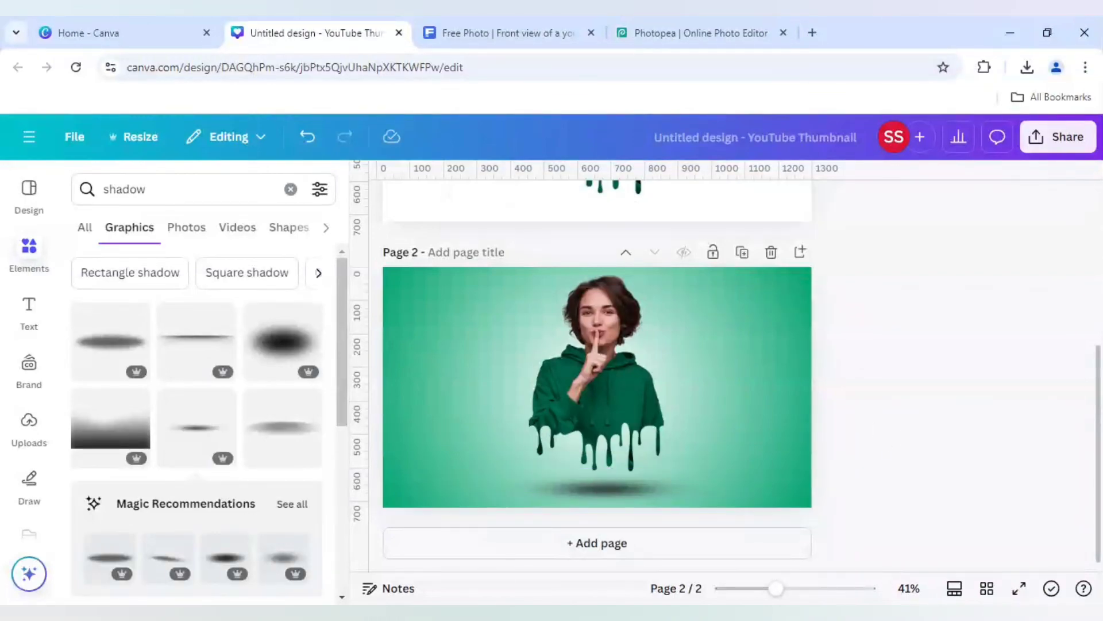
- Delete the old white-background Page 1 and zoom out to 36%
scroll(894, 395, up, 5)
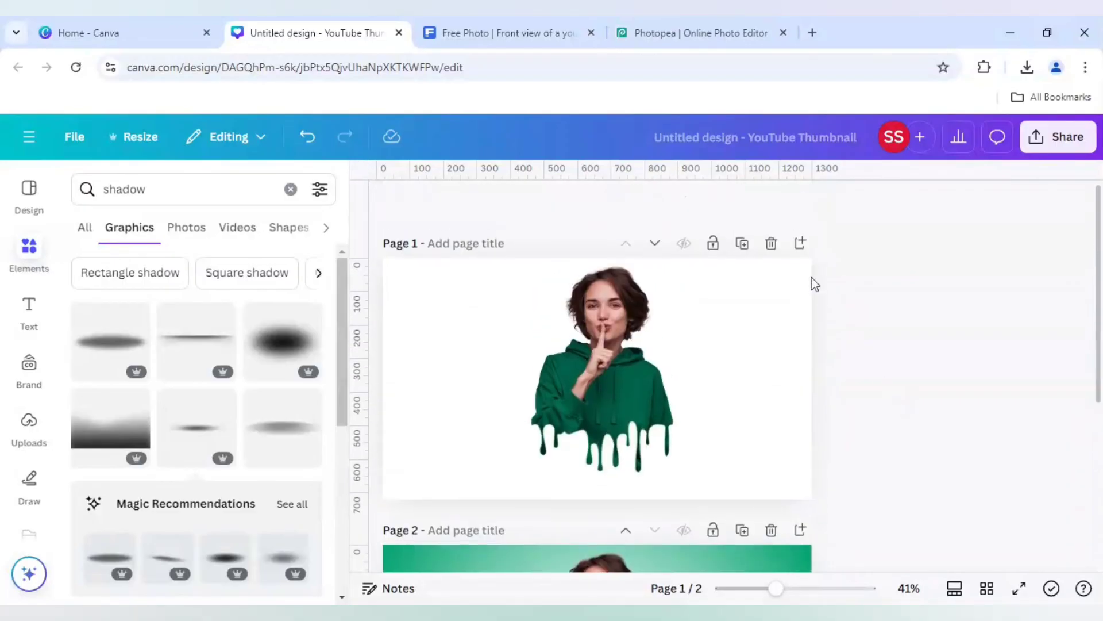
click(771, 244)
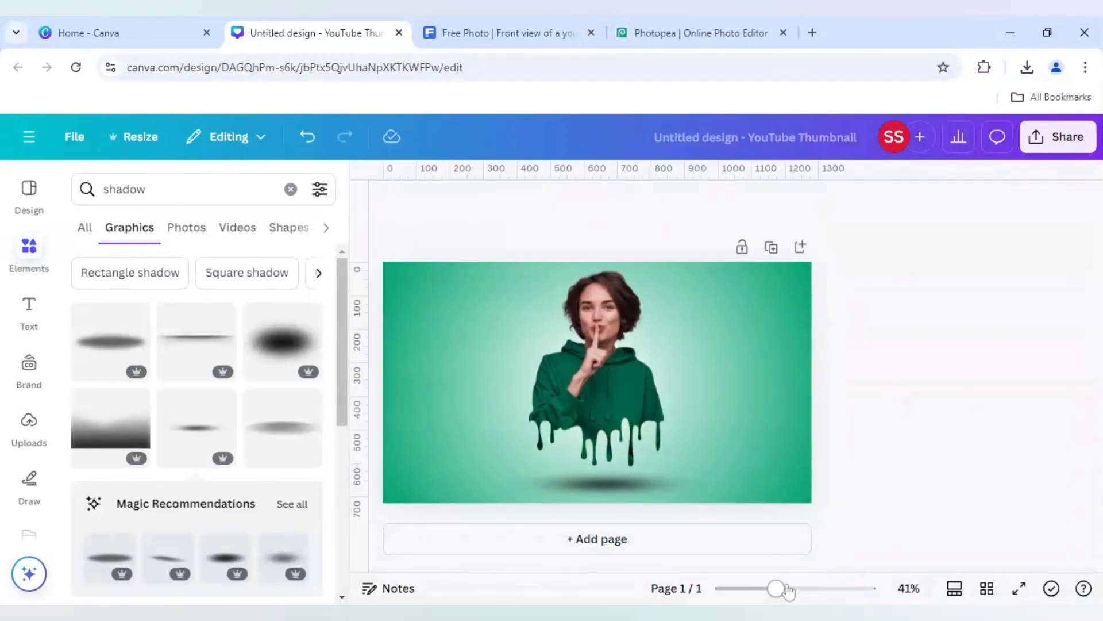
drag(785, 590, 773, 591)
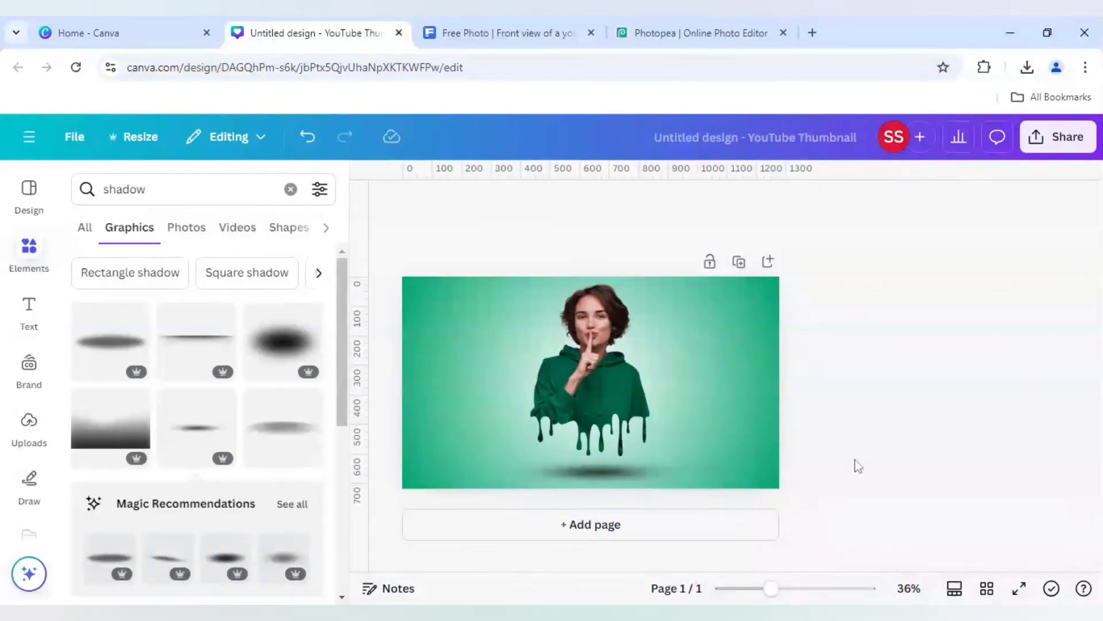